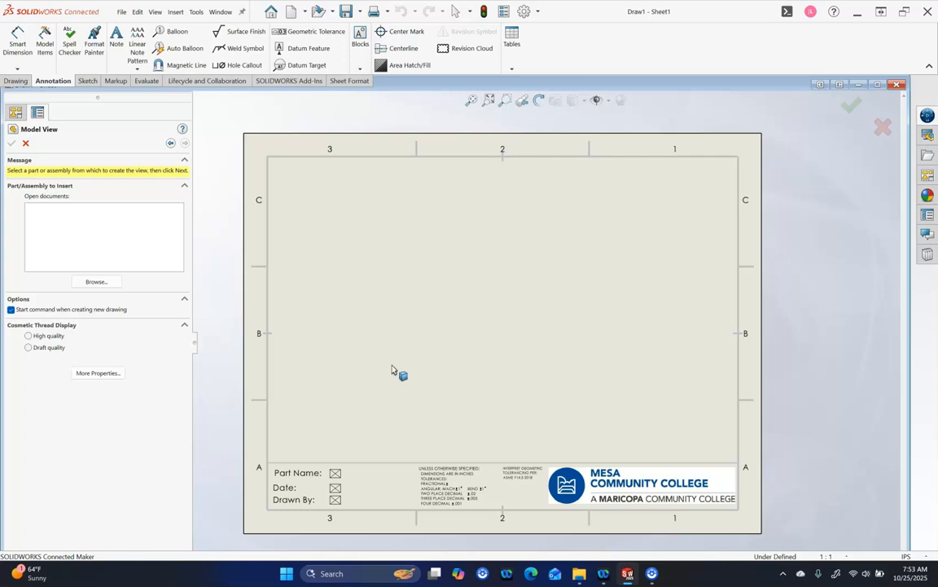
- Open P1-1.SLDPRT from the CSWA25 / A02 - Level1 folder in My Drive as the model for the drawing views
left_click(392, 364)
left_click(96, 281)
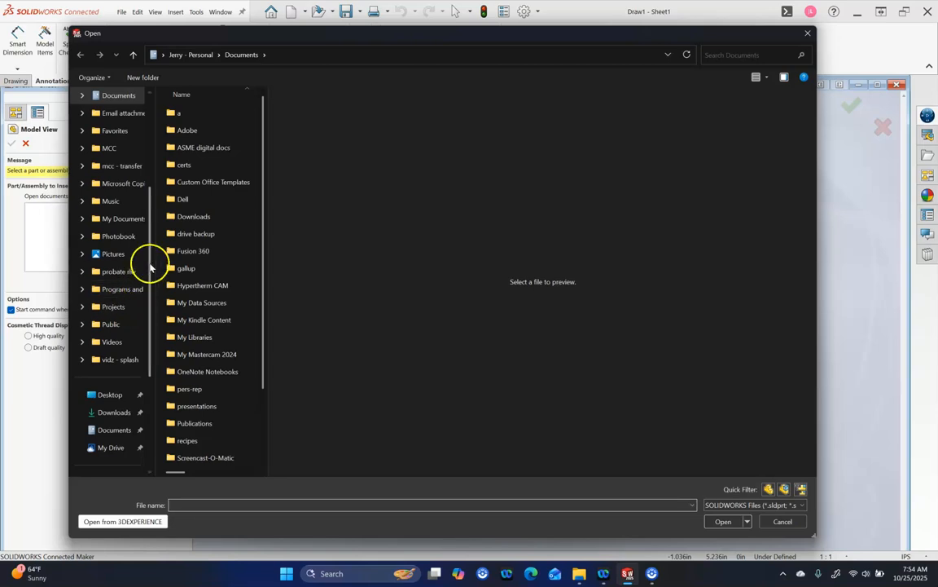
scroll(149, 305, "down", 3)
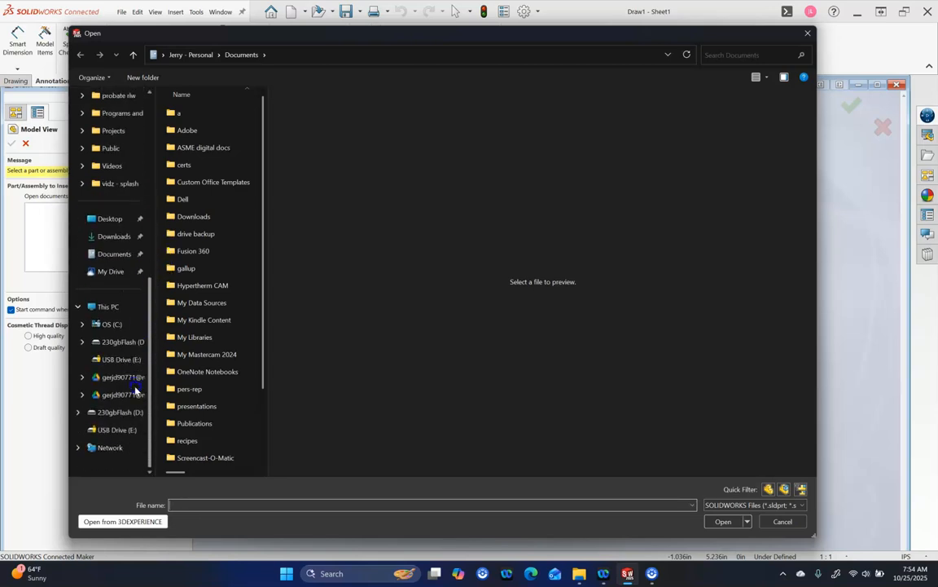
left_click(112, 271)
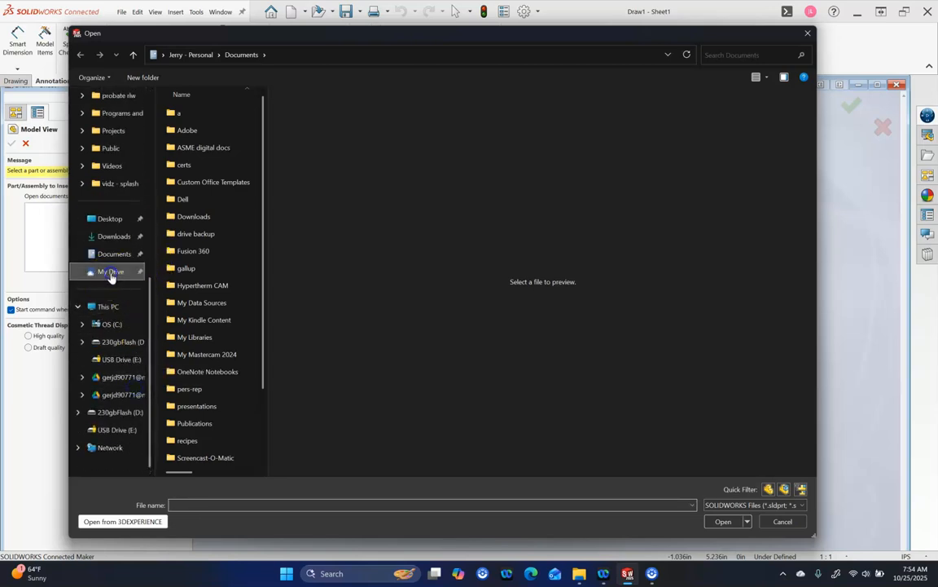
double_click(197, 159)
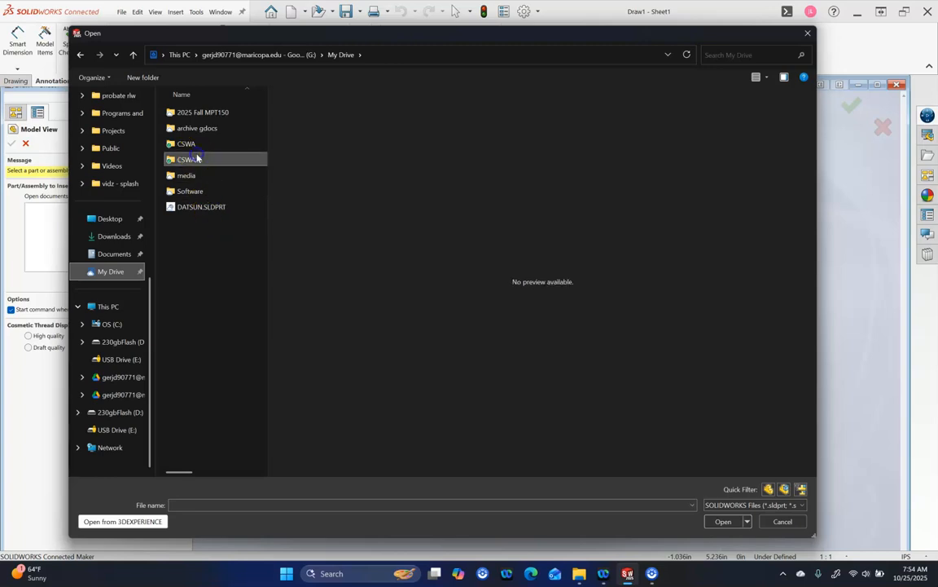
left_click(192, 116)
double_click(192, 116)
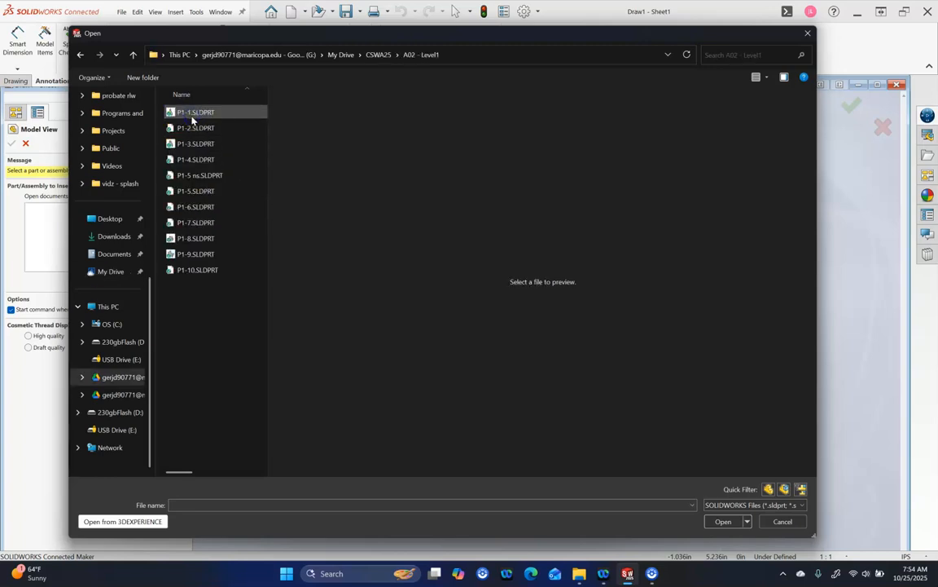
left_click(193, 120)
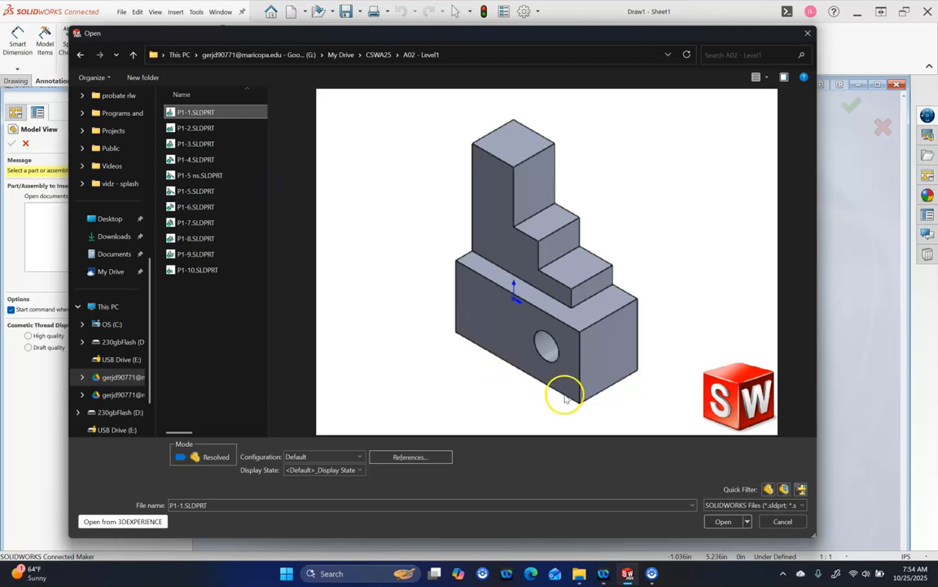
left_click(723, 526)
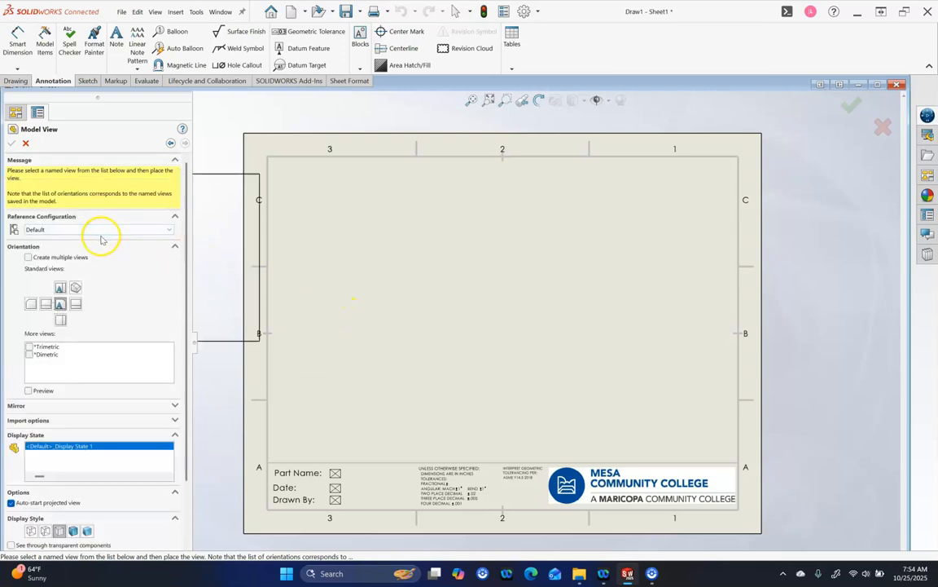
- Place multiple views of the part at once: front, top, right and isometric, using the sheet scale
left_click(29, 257)
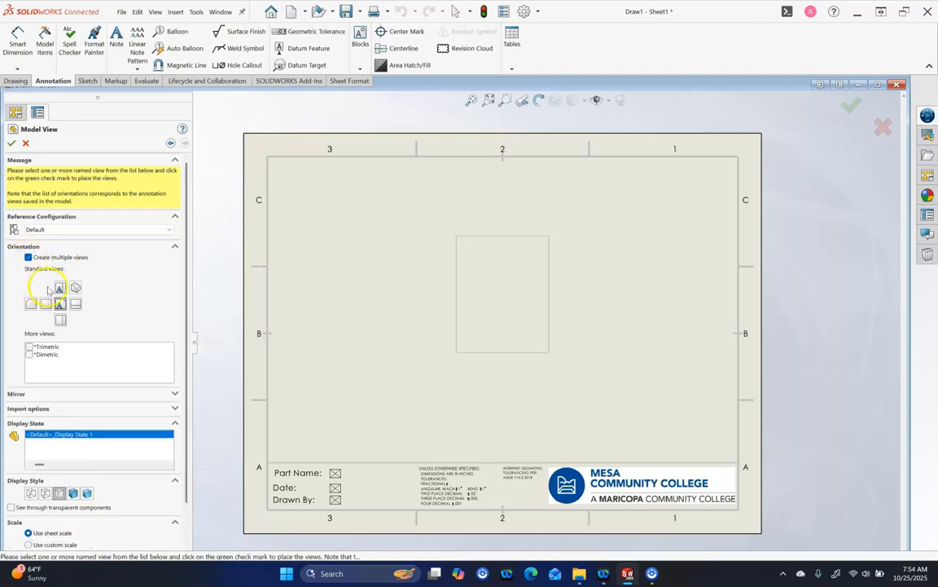
left_click(76, 303)
left_click(75, 287)
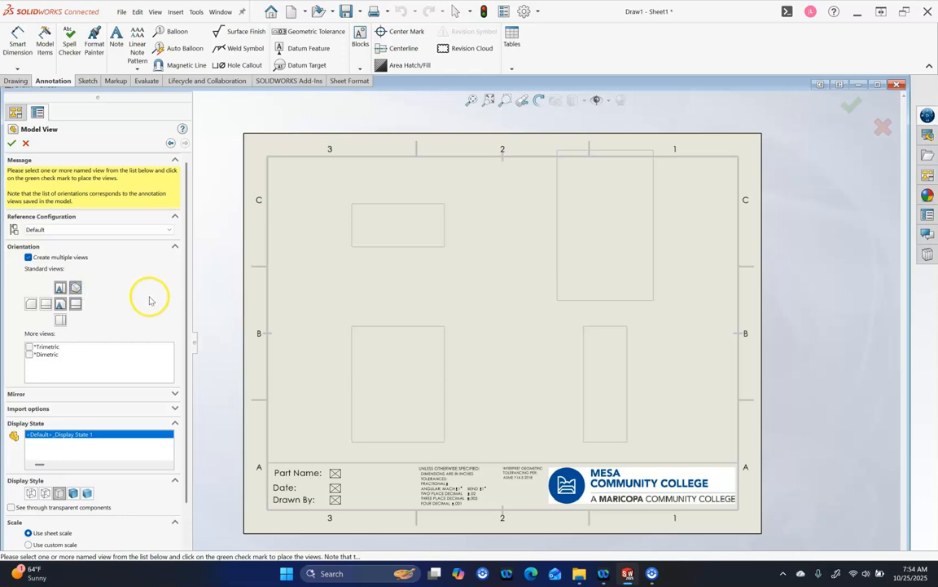
left_click_drag(187, 303, 175, 410)
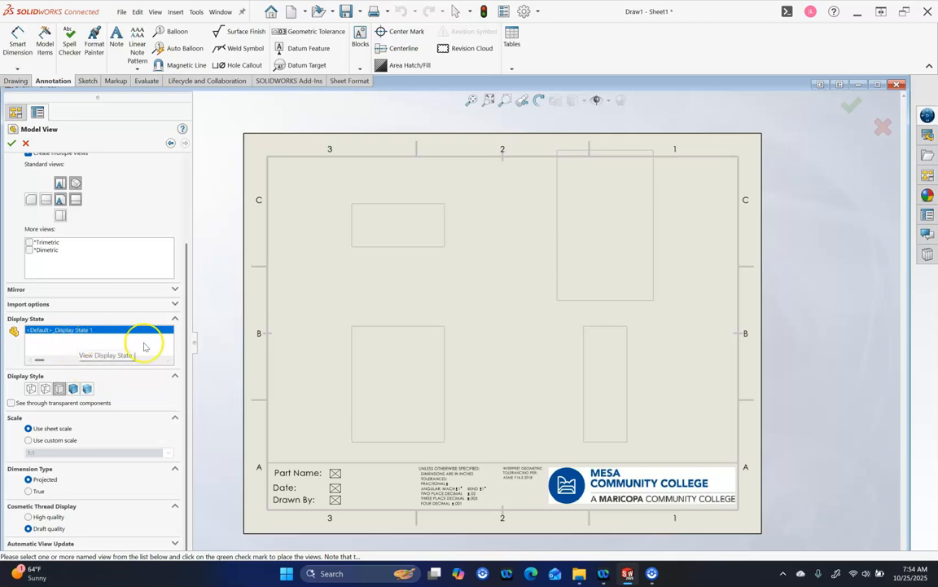
left_click_drag(186, 336, 188, 287)
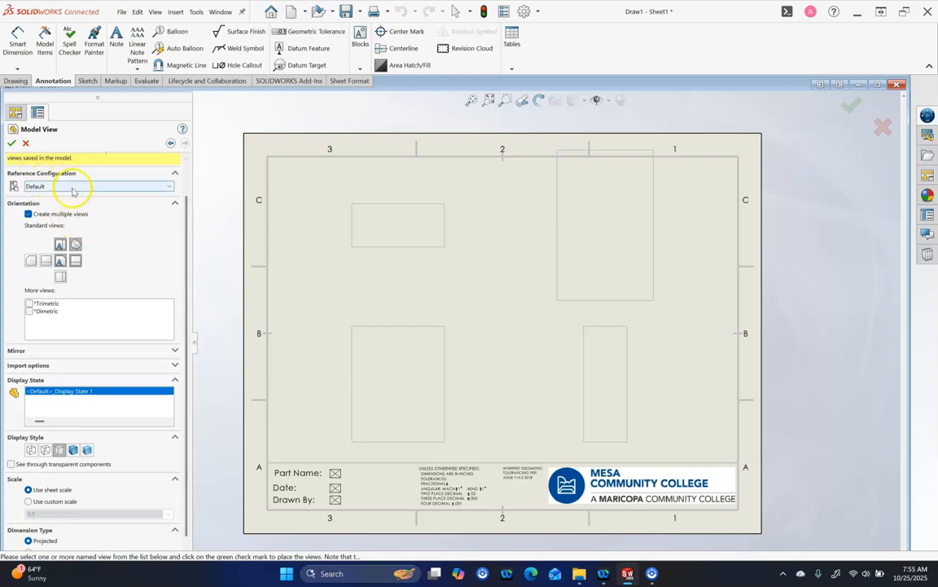
left_click_drag(185, 308, 159, 348)
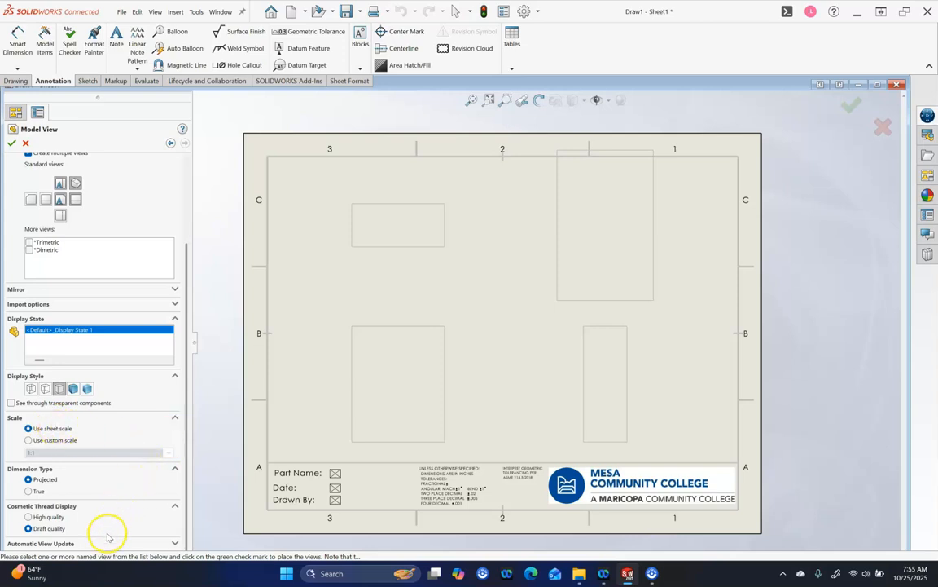
left_click(9, 143)
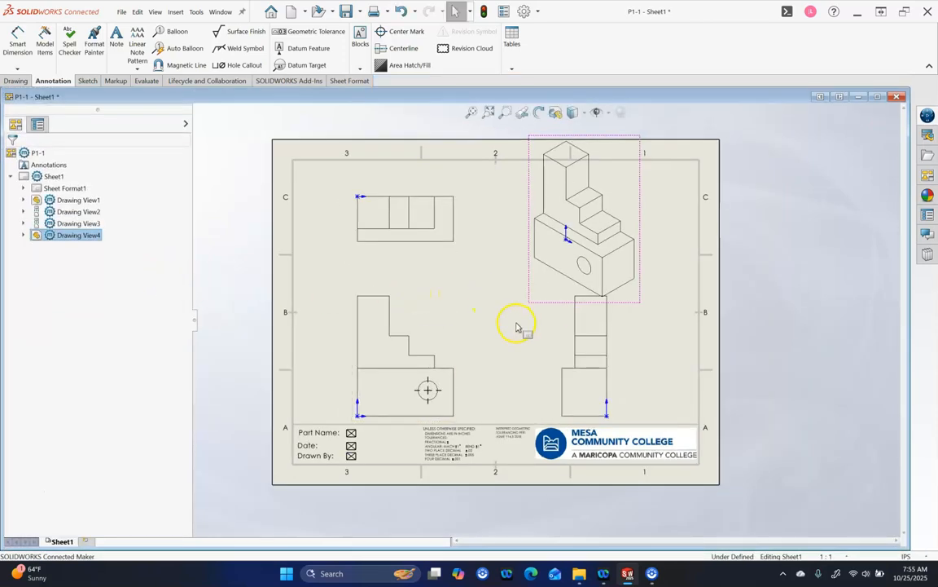
- Hide the origins in all drawing views and deselect the isometric view
scroll(512, 248, "down", 1)
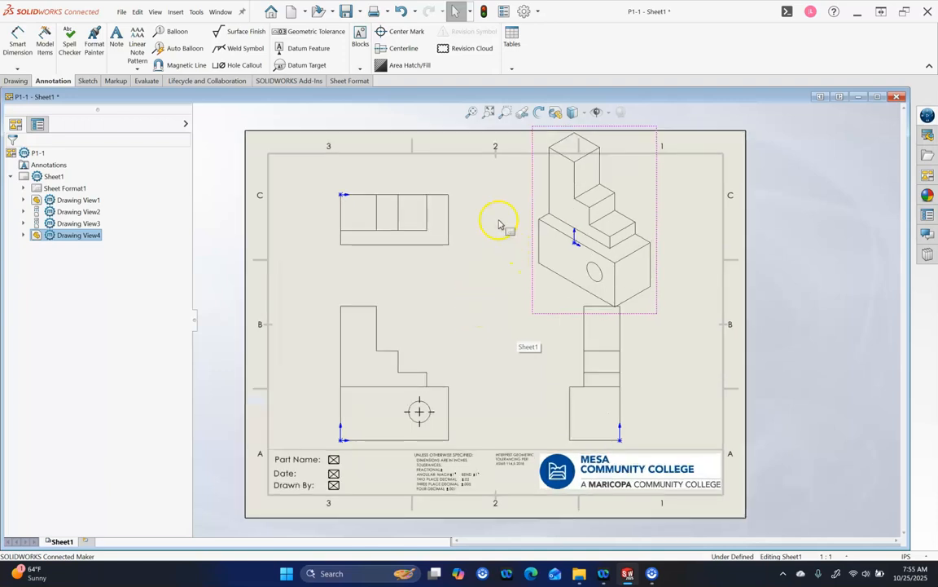
left_click(608, 115)
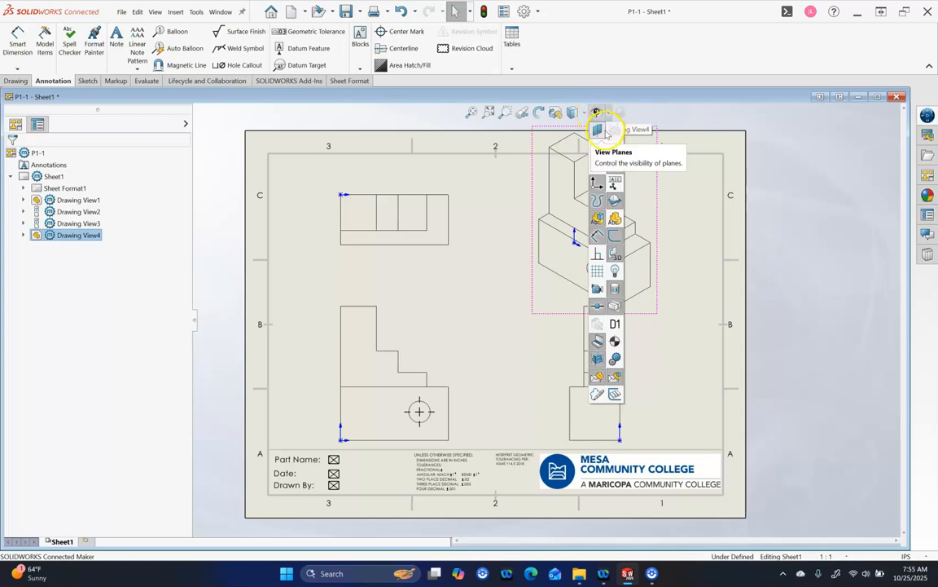
left_click(597, 182)
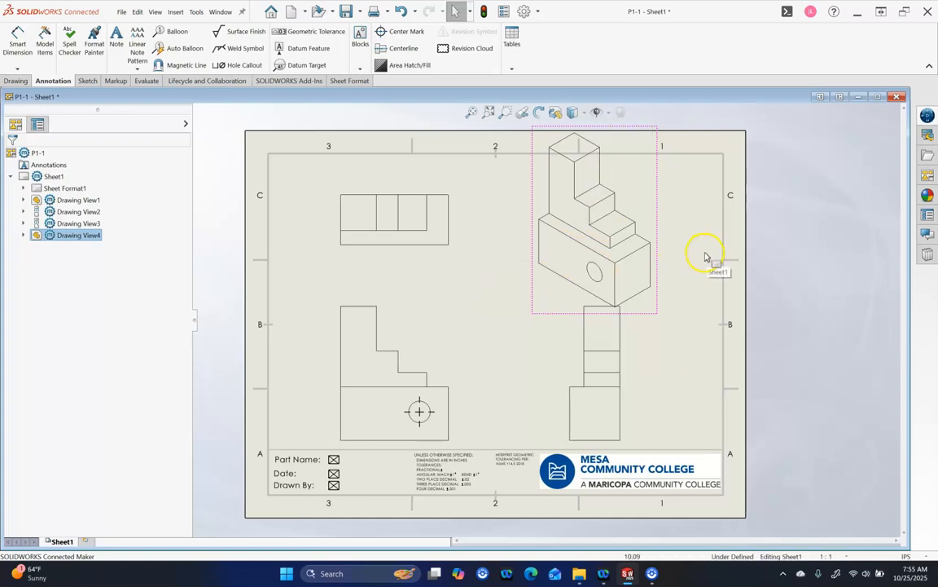
left_click(653, 306)
left_click(653, 360)
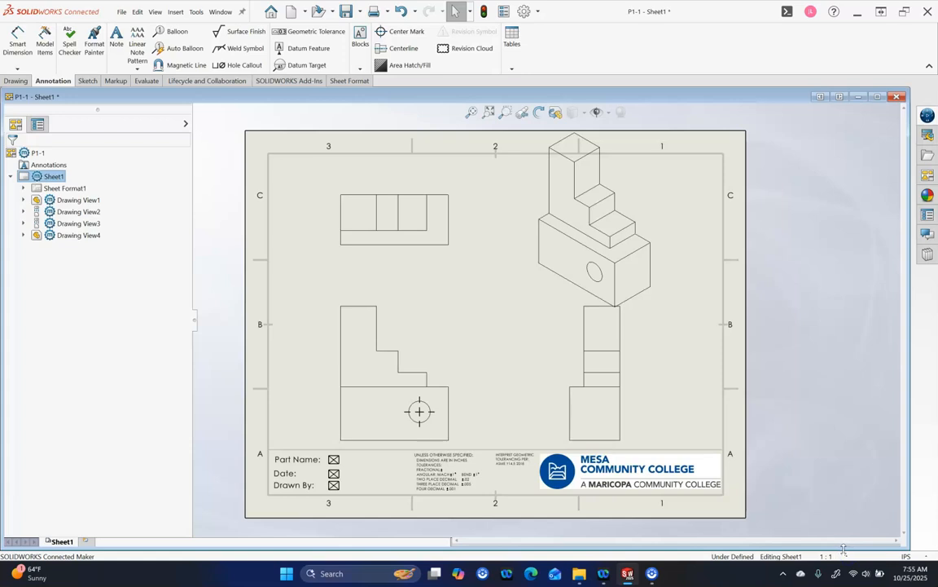
- Set the sheet scale to 1:2 and spread out the views, shifting the front view up and the isometric view toward the sheet's right edge
left_click(842, 558)
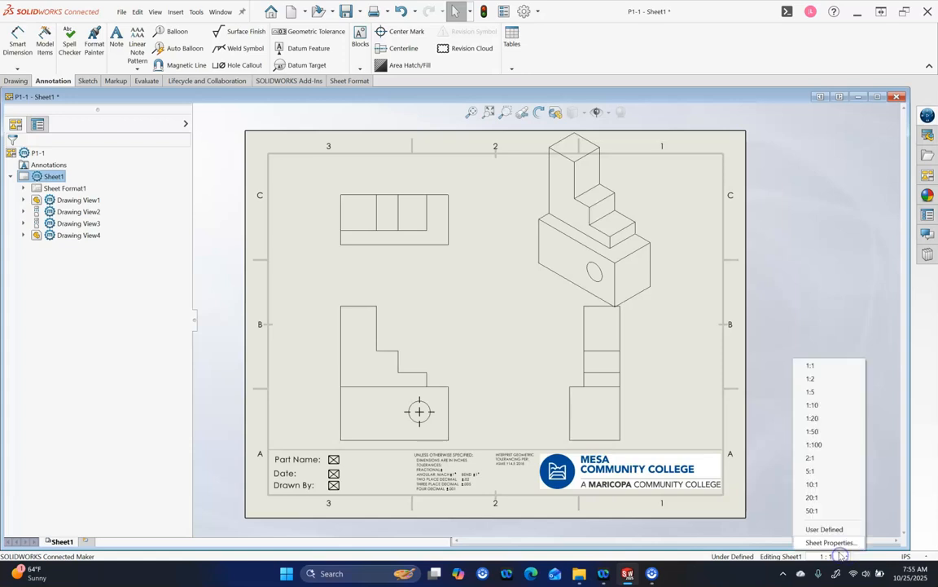
left_click(803, 380)
left_click(424, 353)
left_click(435, 320)
left_click_drag(425, 348, 436, 326)
left_click(459, 343)
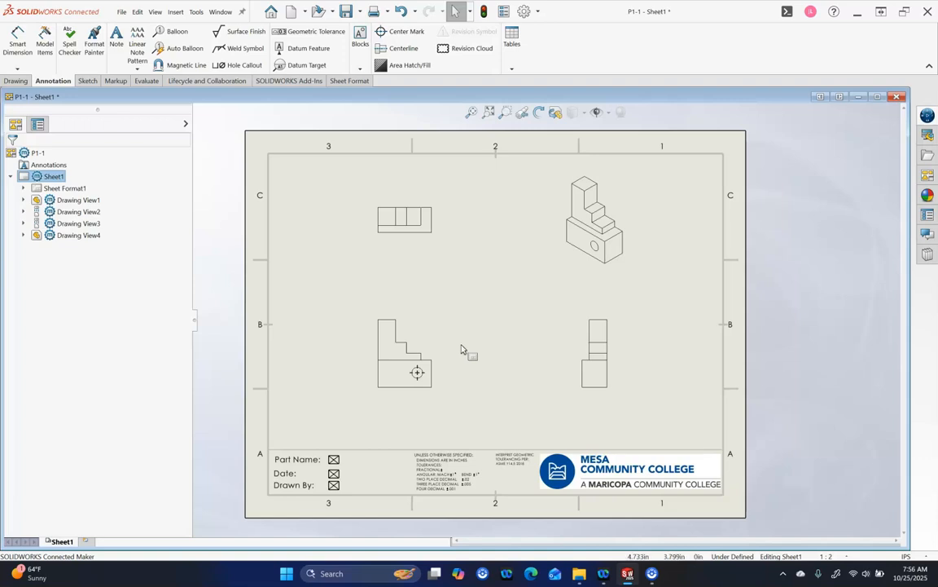
left_click_drag(583, 274, 650, 273)
left_click_drag(575, 336, 582, 346)
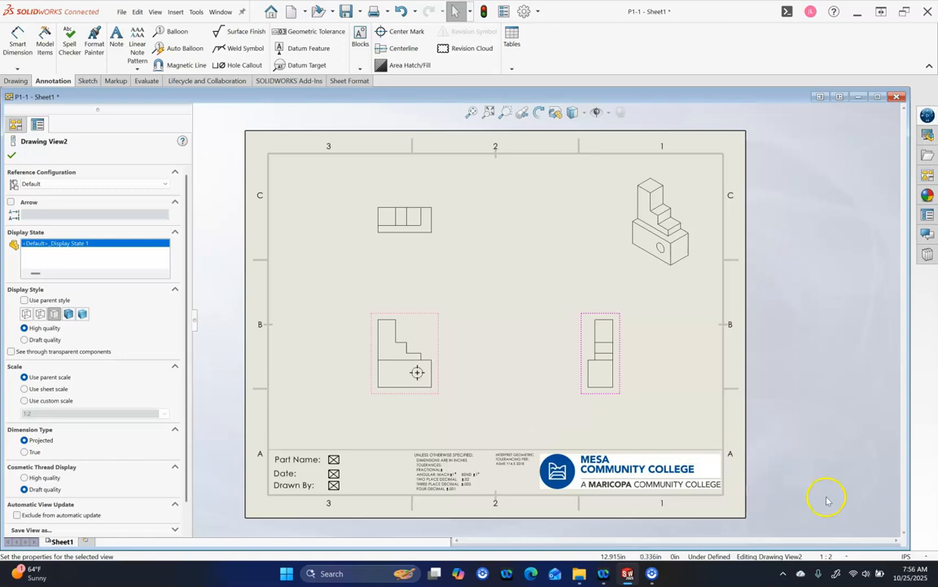
- Set a user-defined sheet scale of 3:4
left_click(845, 559)
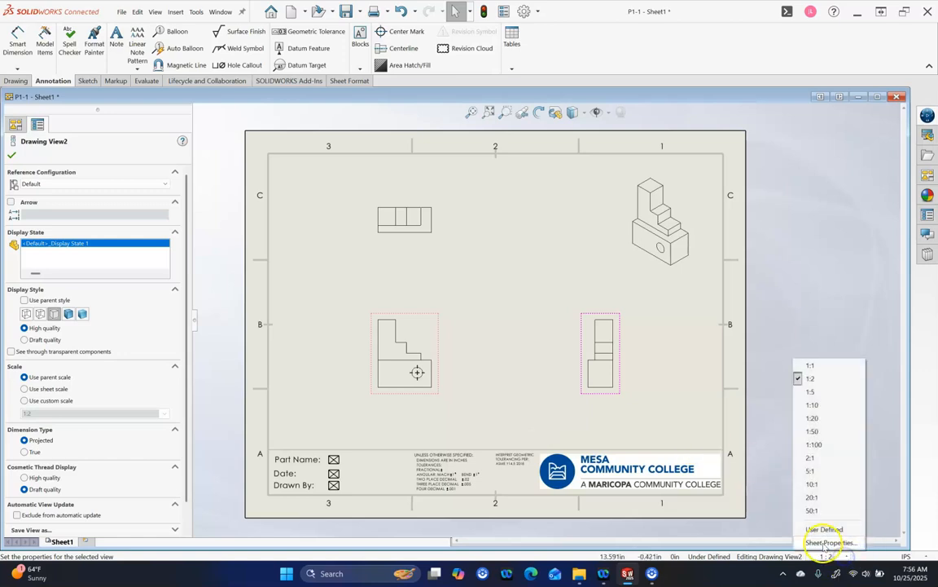
left_click(823, 530)
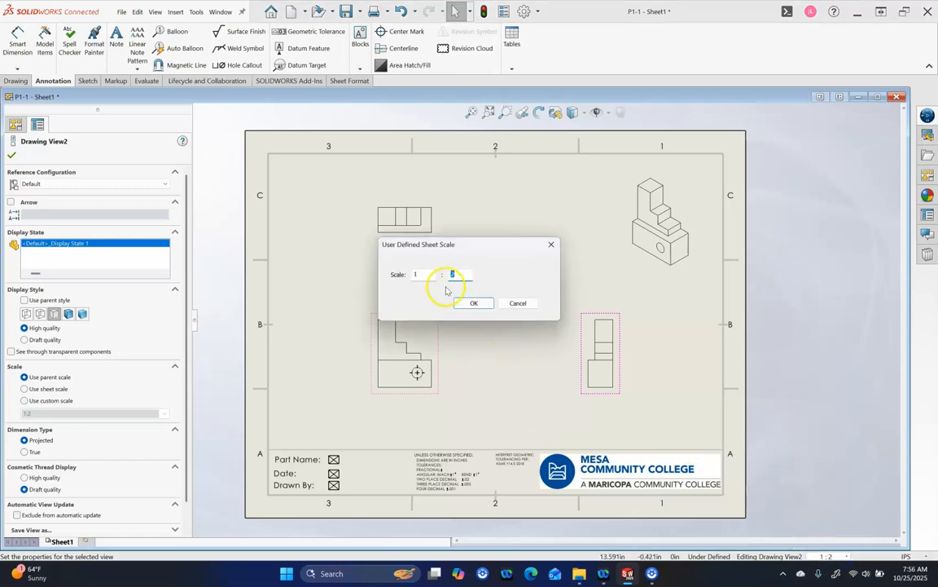
left_click_drag(420, 275, 390, 278)
type("3")
left_click_drag(457, 274, 436, 275)
type("4")
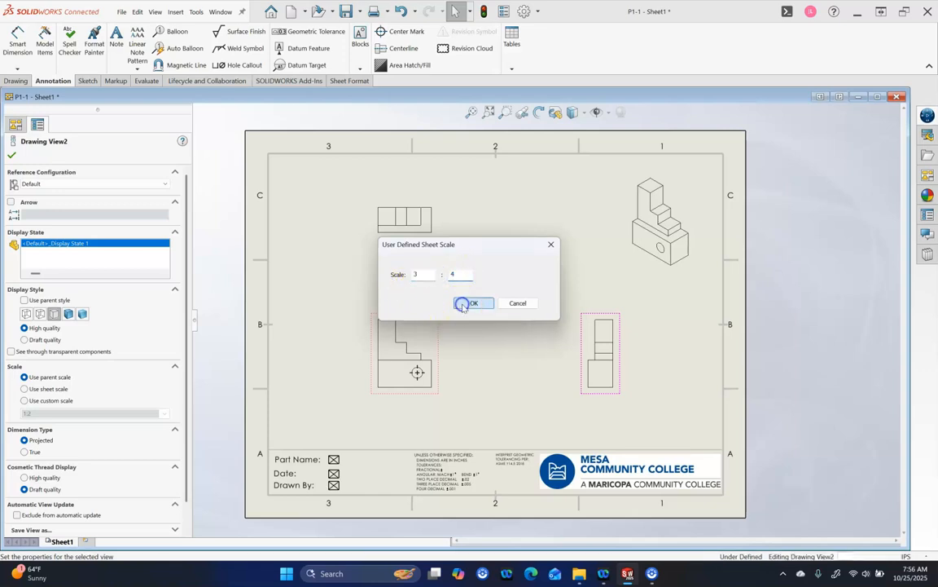
left_click(471, 303)
- Move the right-side view closer to the front view and nudge the isometric view slightly down within the sheet border
left_click_drag(580, 329, 539, 327)
left_click_drag(631, 300, 626, 308)
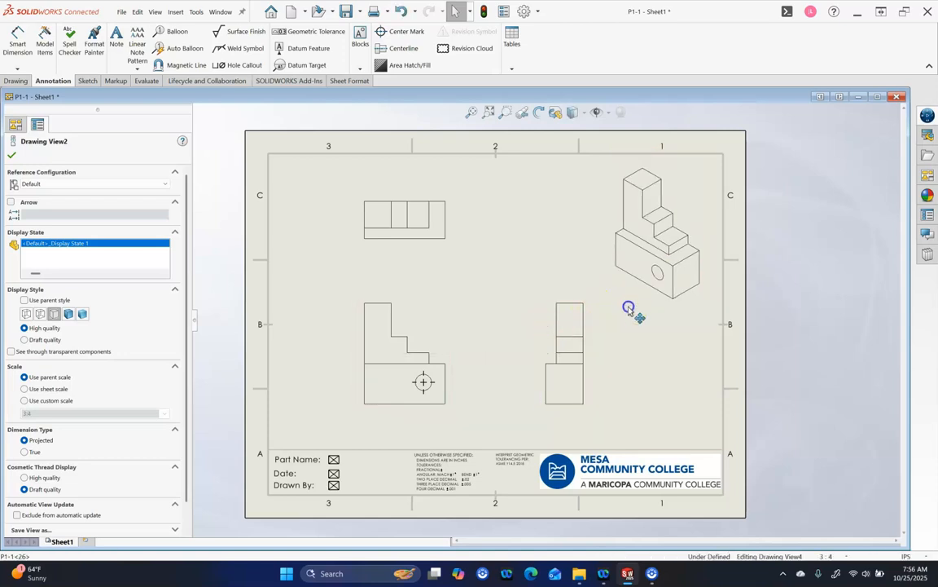
left_click(625, 358)
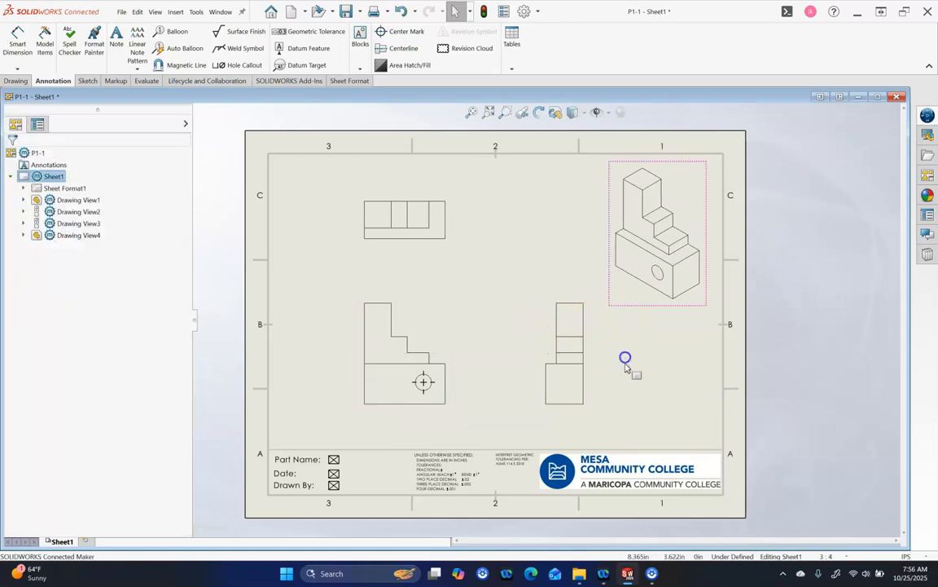
- Move the front view up from the title block and raise the top view slightly
left_click(422, 300)
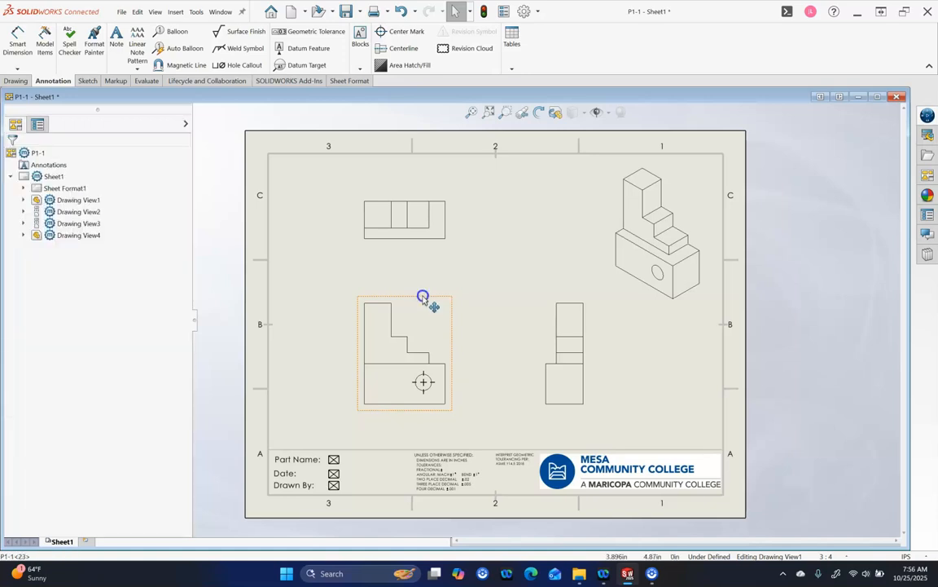
left_click_drag(425, 300, 425, 280)
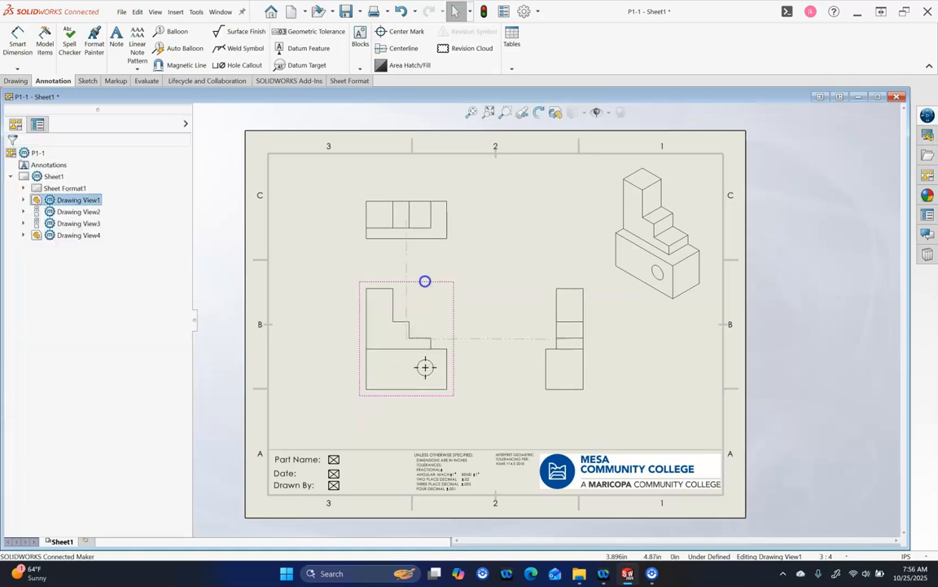
left_click(421, 237)
left_click(471, 274)
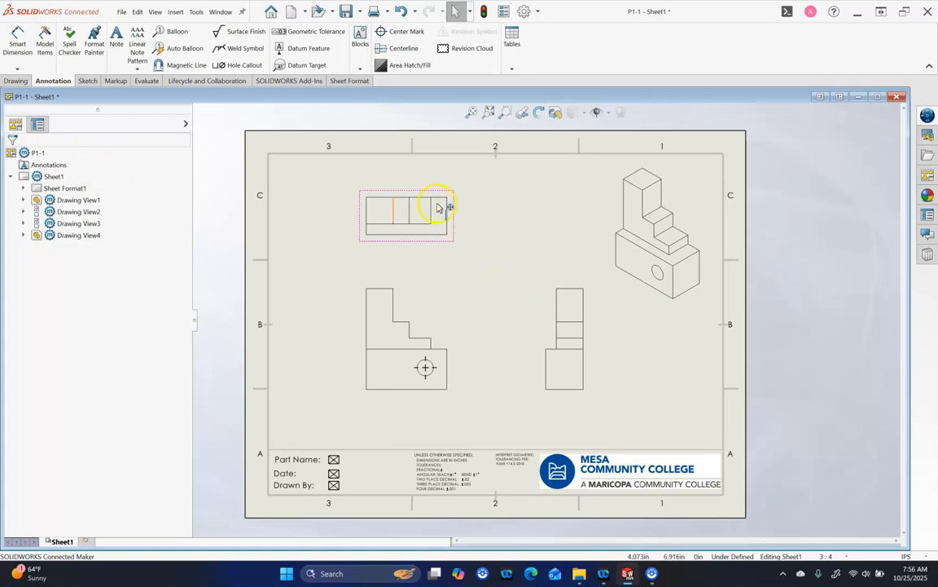
- Check the overall drafting standard and its available choices in the document properties, leaving without changes
left_click(525, 11)
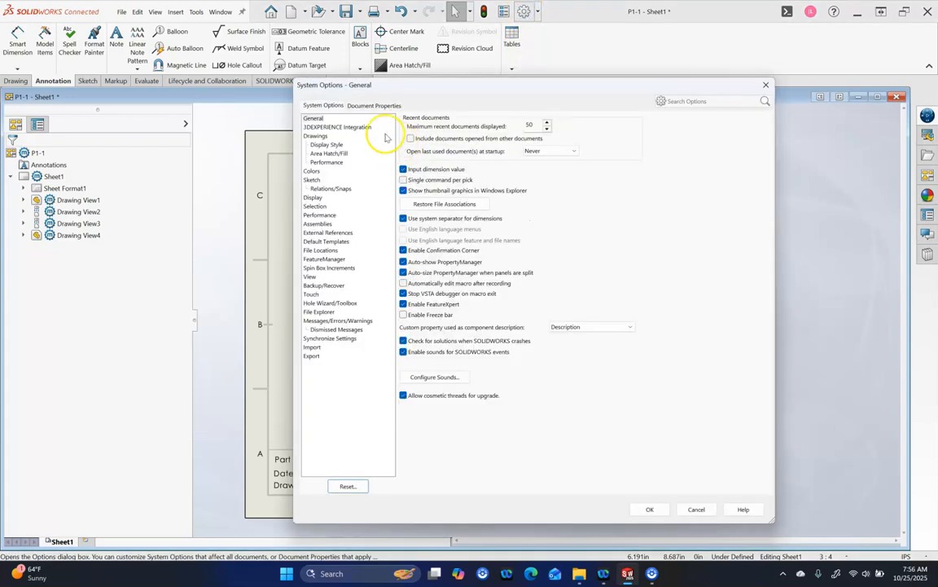
left_click(374, 105)
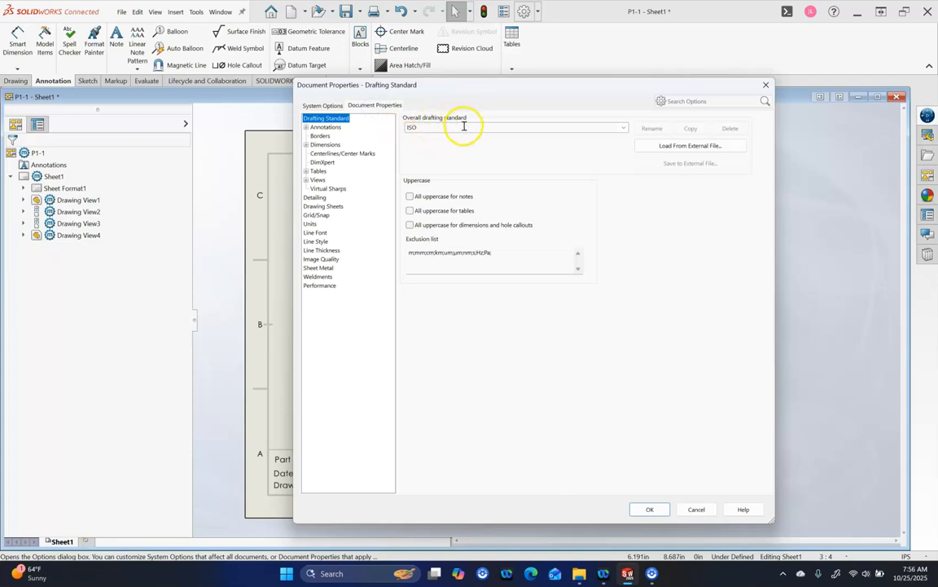
left_click(623, 128)
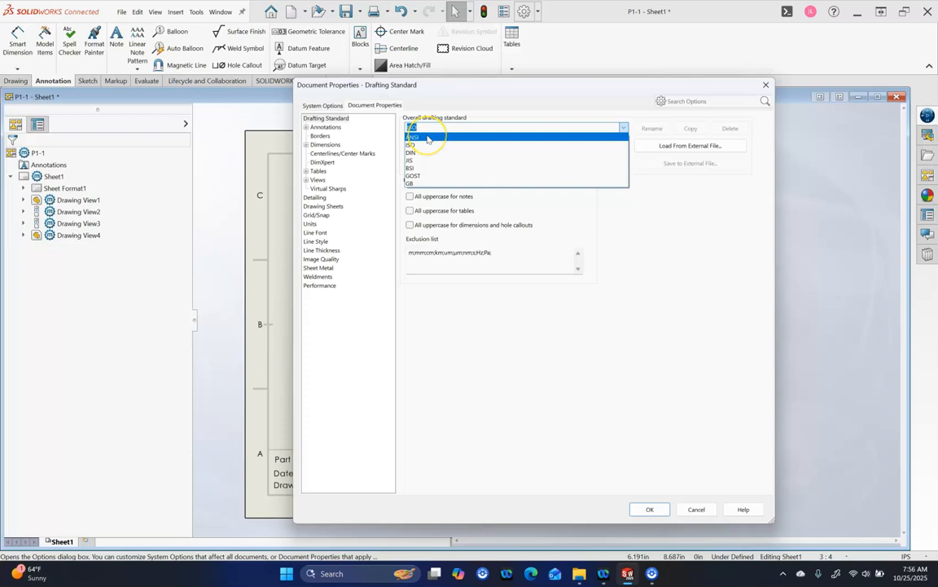
left_click(444, 118)
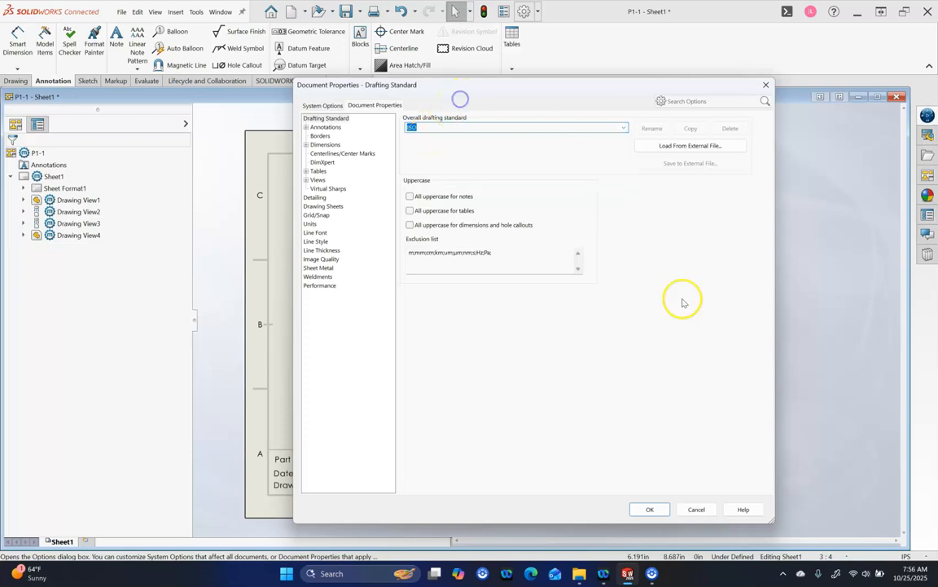
left_click(694, 510)
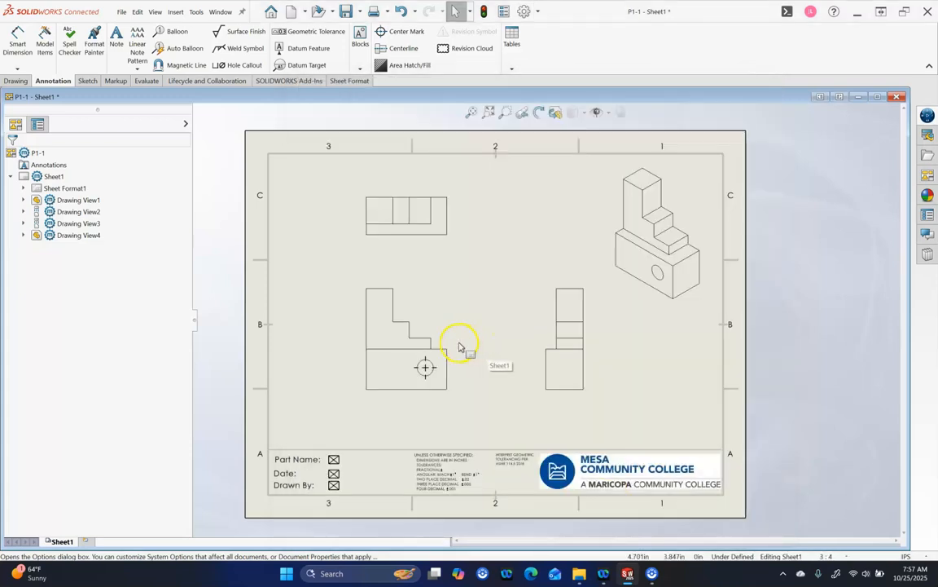
- Dimension the part's overall height and the base block's height beside the front view's left edge
left_click(16, 45)
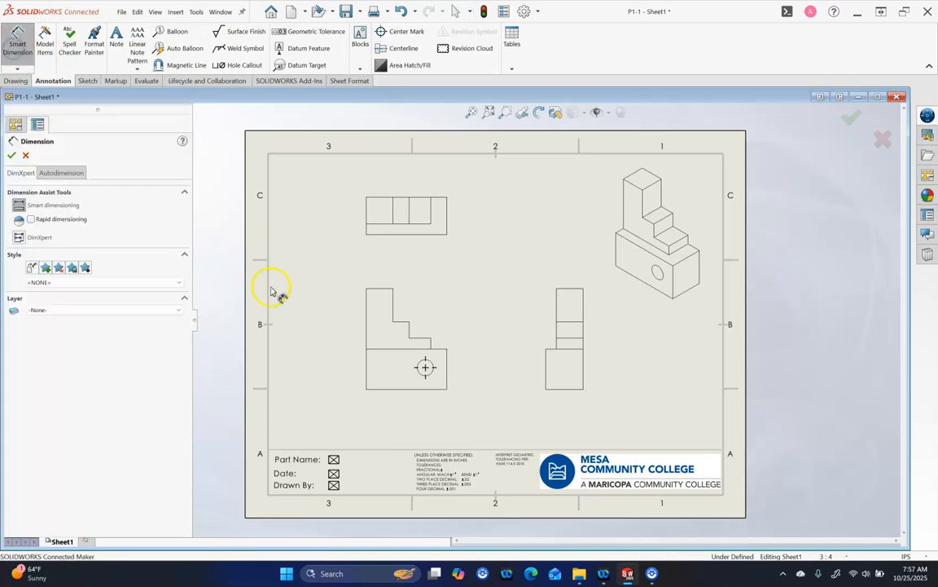
left_click(368, 378)
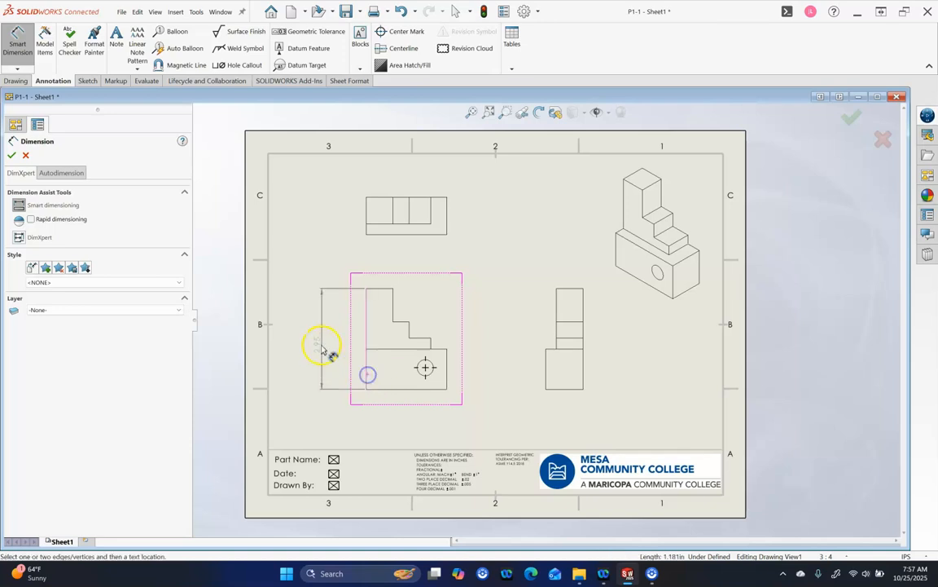
left_click(319, 343)
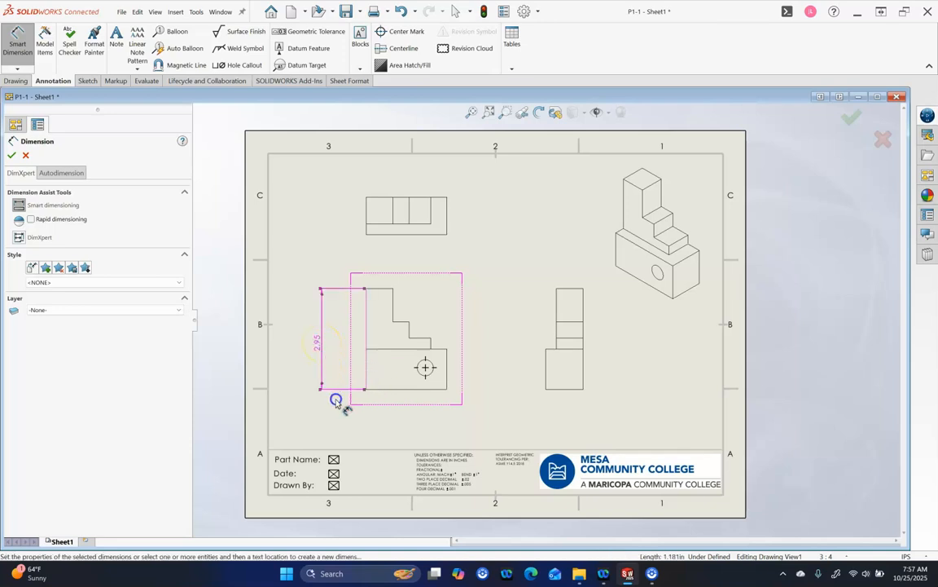
left_click(377, 350)
left_click(377, 389)
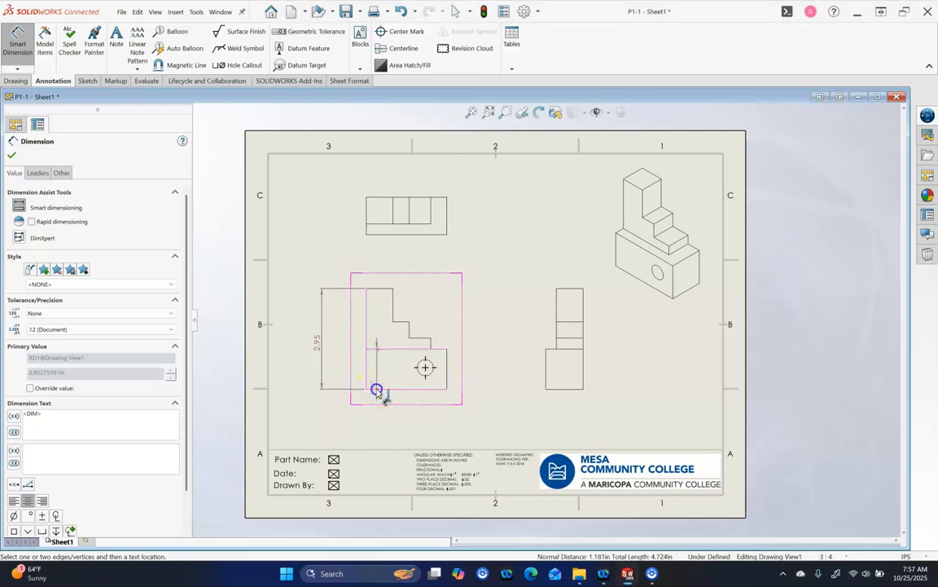
left_click(336, 368)
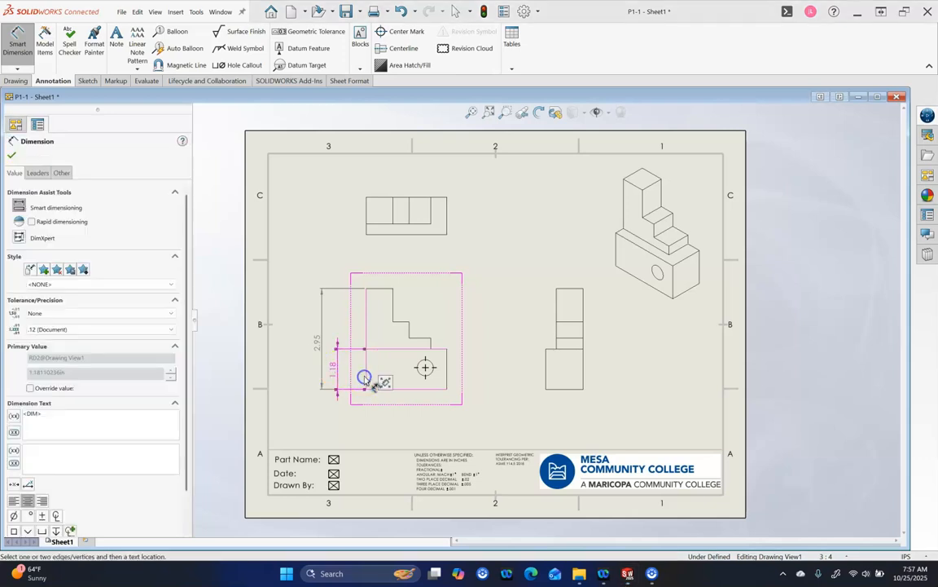
- Dimension the hole centre's distance from the left edge and the overall width, stacking both below the front view
left_click(368, 375)
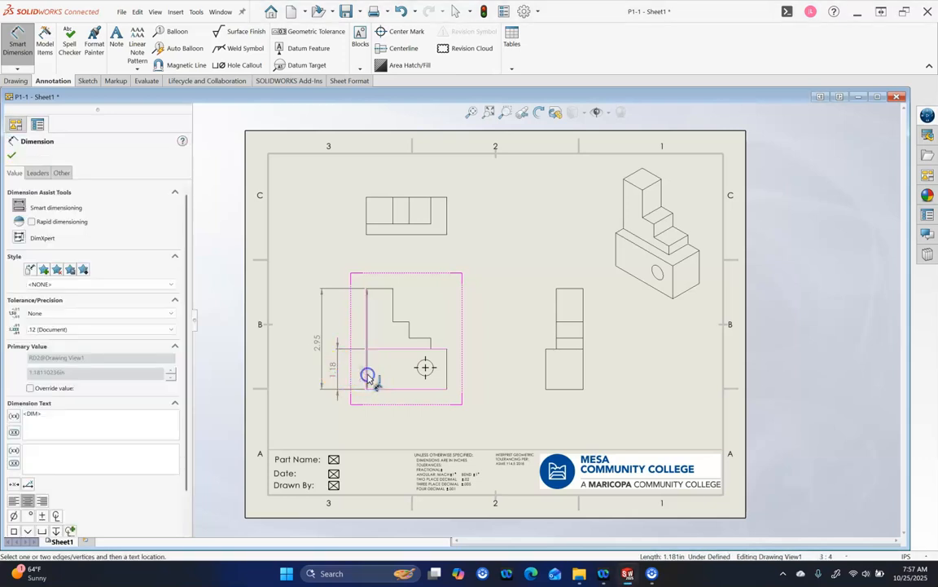
left_click(425, 380)
left_click(398, 404)
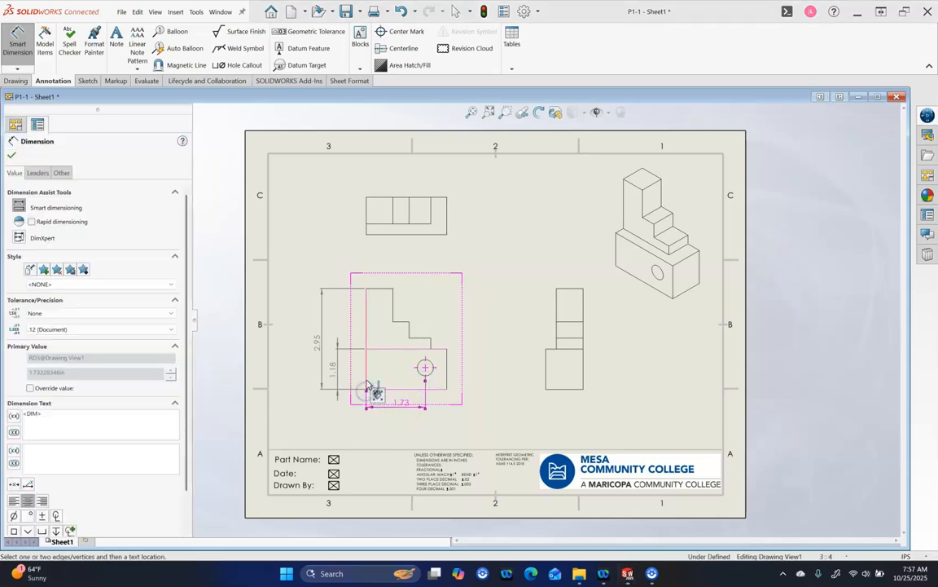
left_click(448, 385)
left_click(413, 428)
- Dimension the hole's diameter in the front view and place its text to the lower right of the hole
left_click(434, 368)
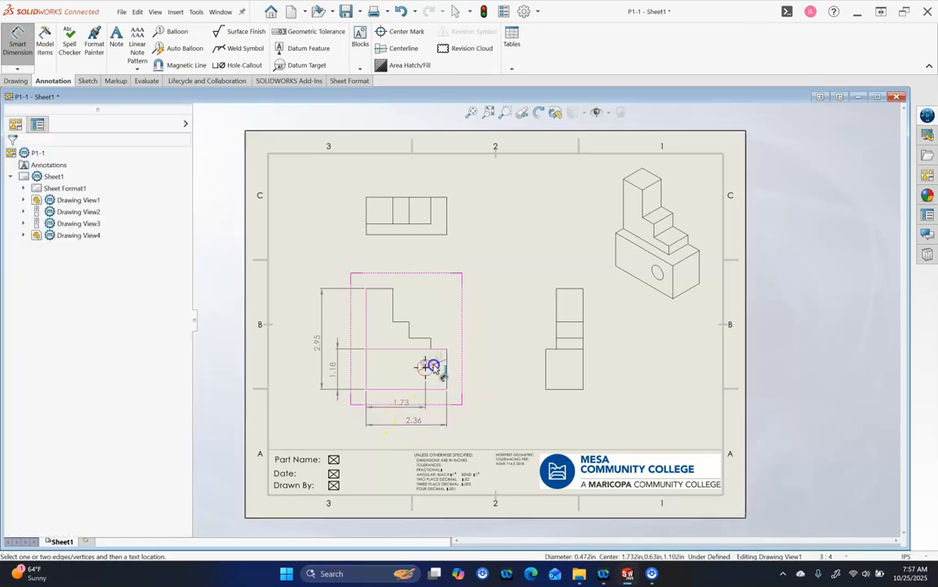
left_click(490, 385)
left_click(489, 385)
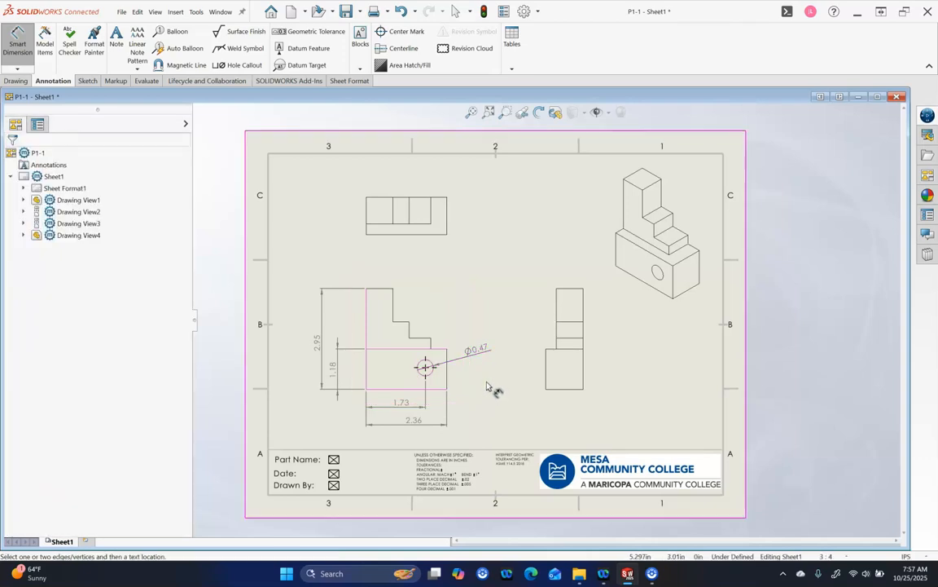
left_click_drag(469, 355, 474, 383)
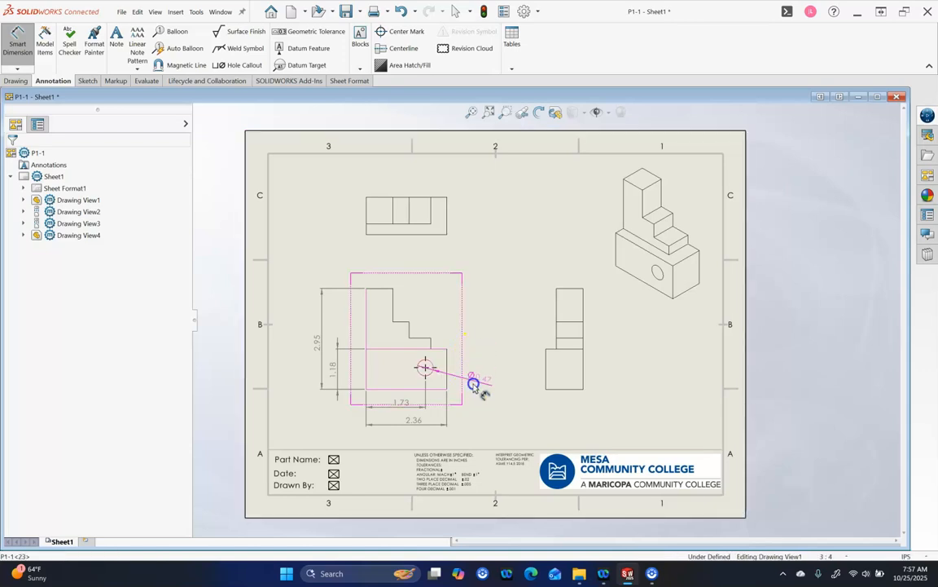
left_click(476, 318)
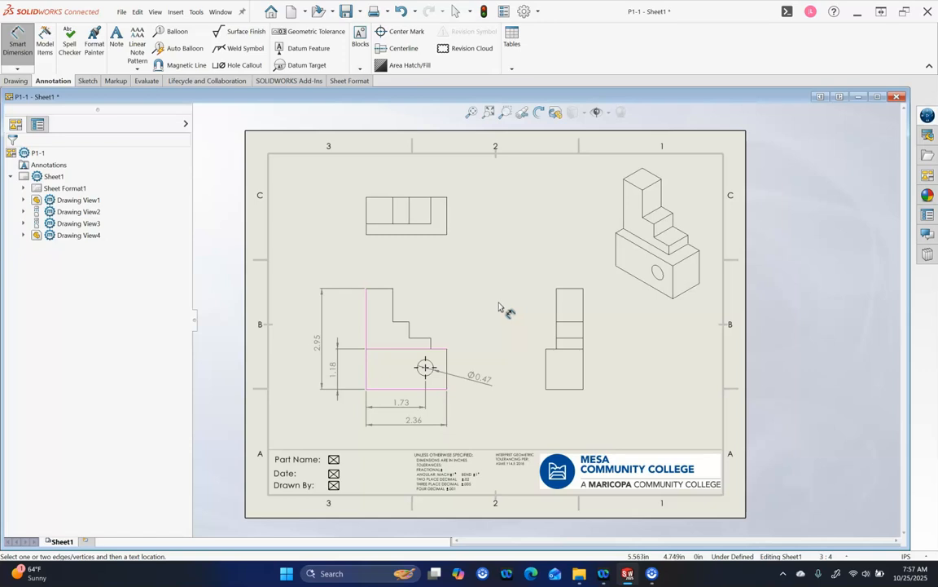
left_click(489, 304)
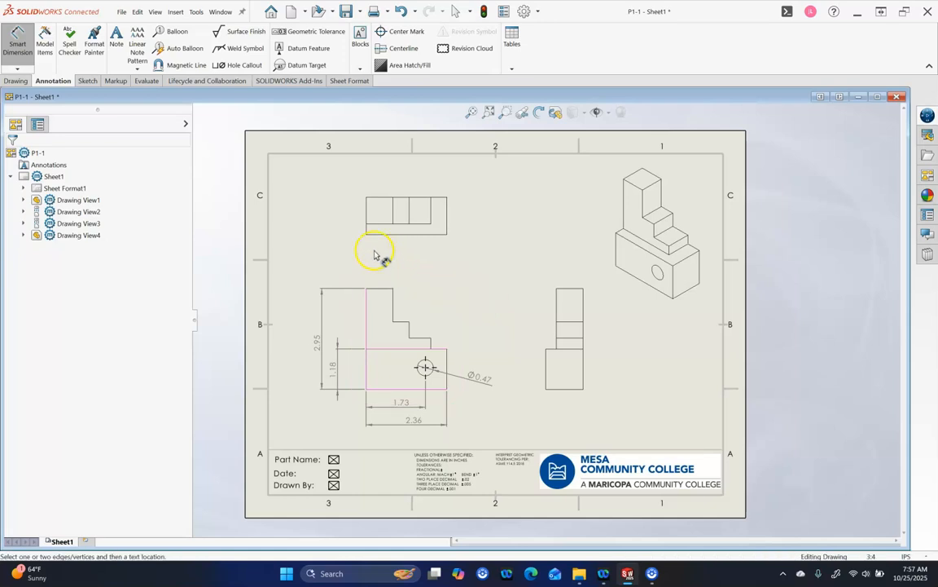
- Dimension the overall depth and the stepped section's depth on the left side of the top view
left_click(366, 218)
left_click(316, 219)
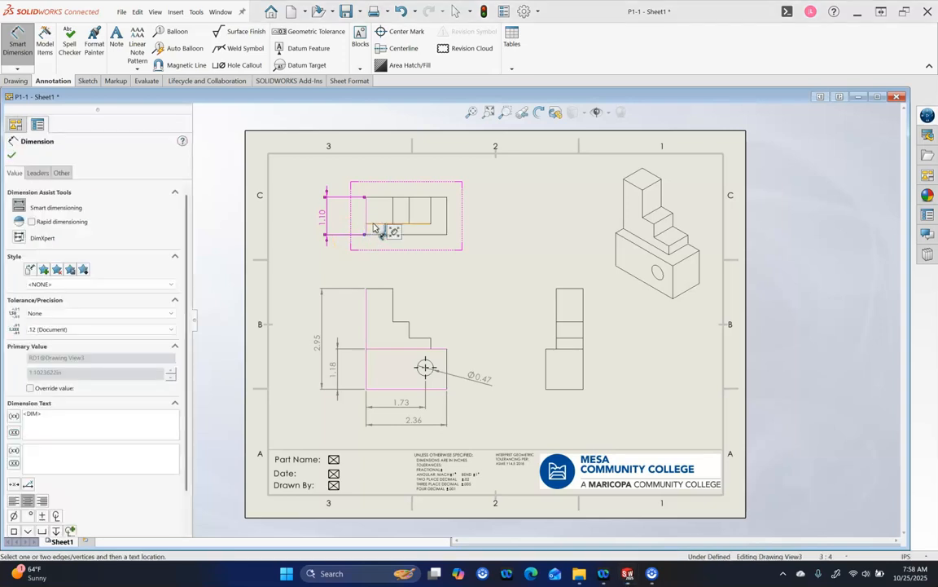
left_click(373, 198)
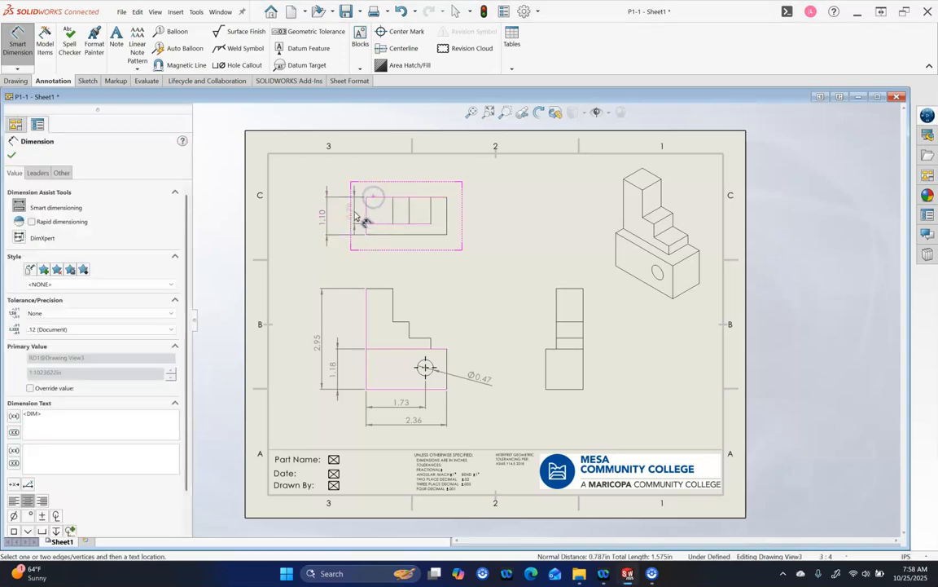
left_click(350, 213)
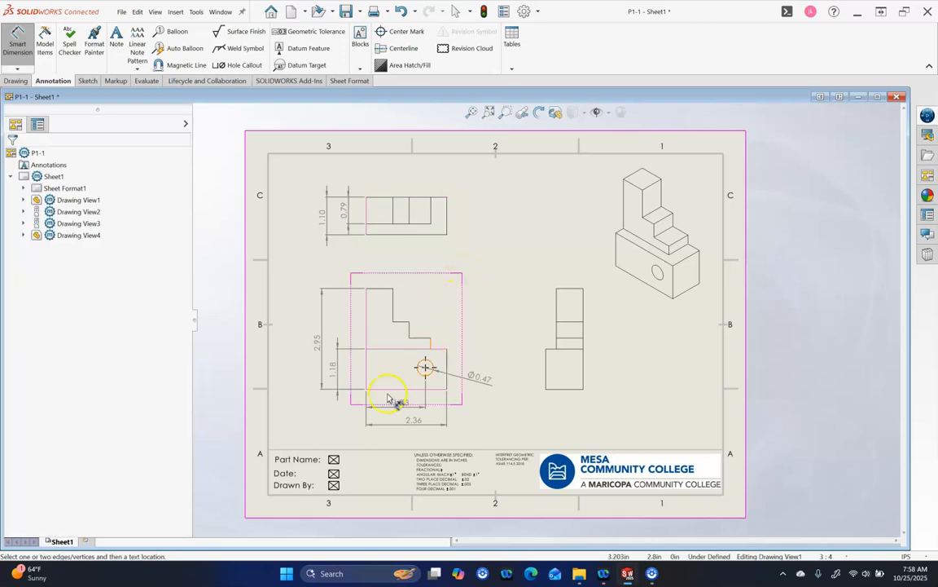
left_click(466, 229)
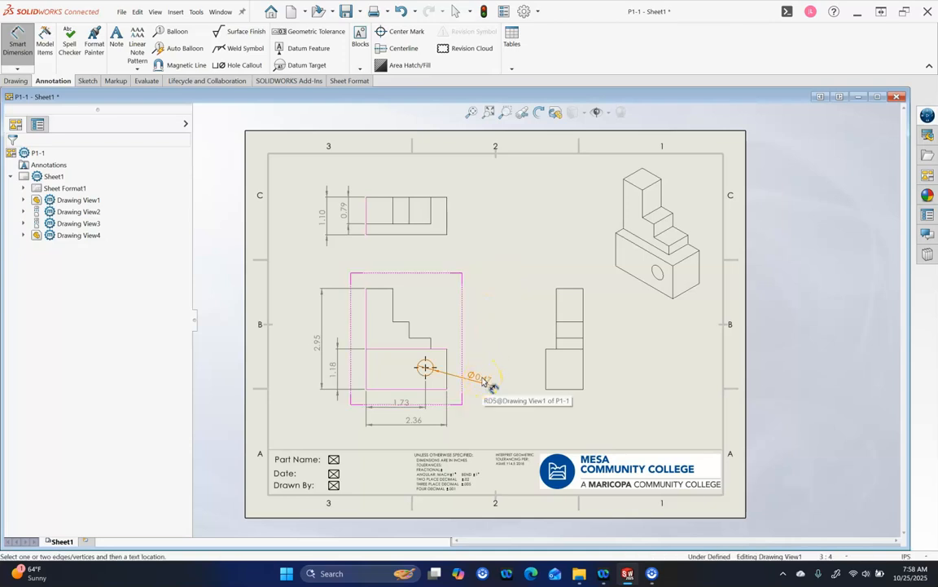
left_click(487, 304)
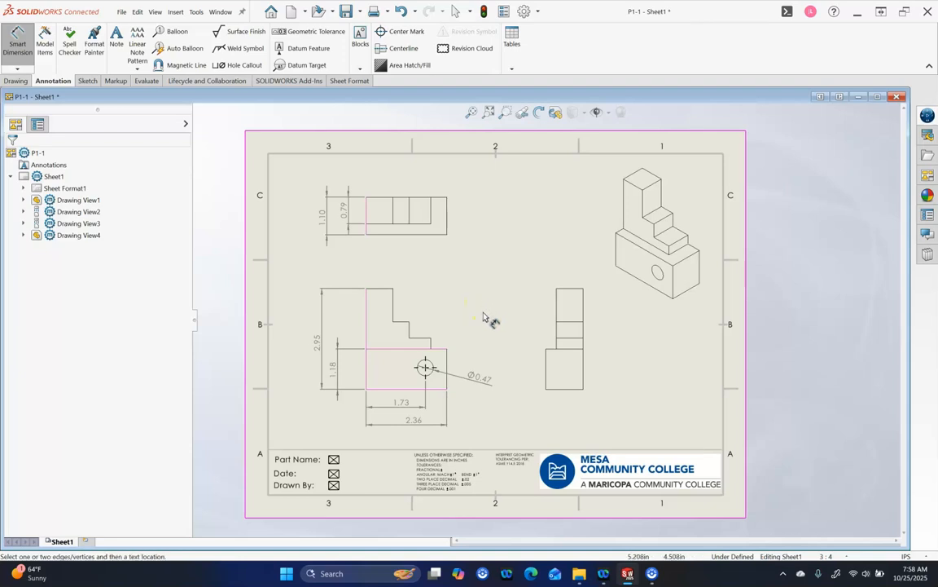
- Dimension the three stair risers' individual heights to the right of the front view
left_click(430, 349)
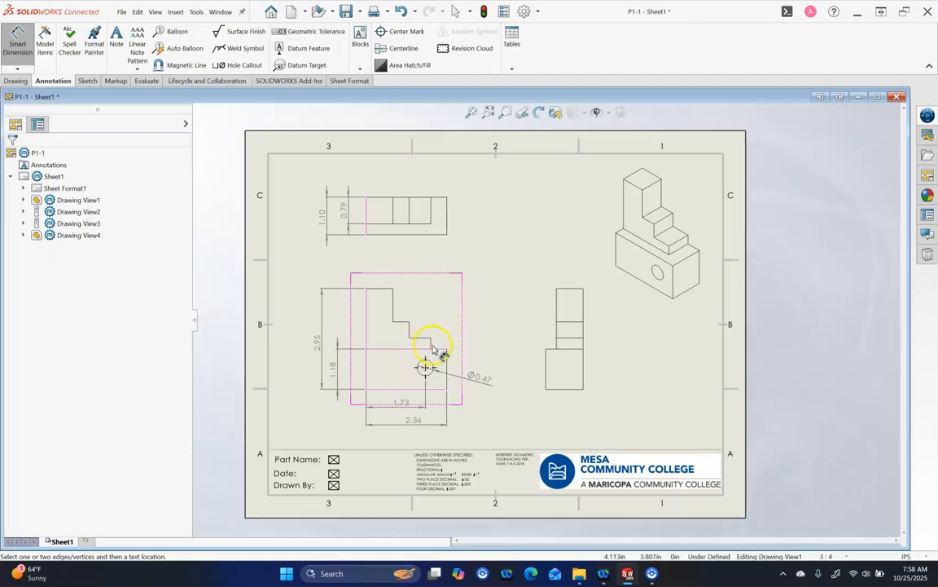
left_click(432, 345)
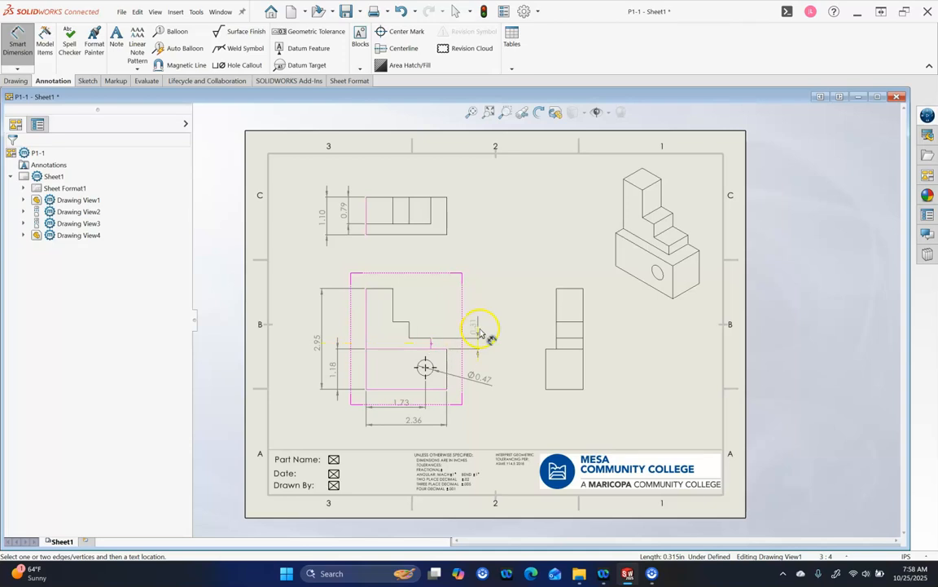
left_click(479, 328)
left_click(409, 330)
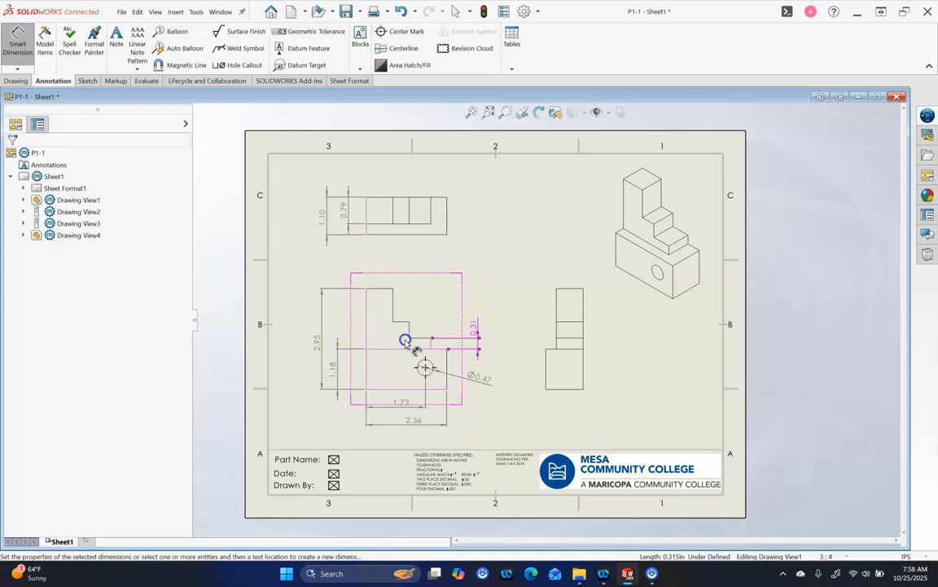
left_click(491, 296)
left_click(489, 327)
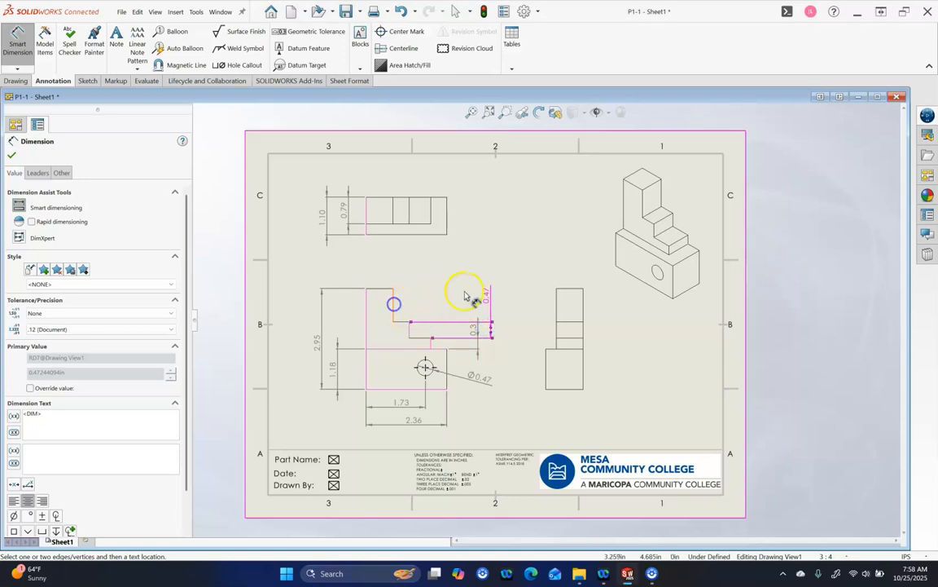
left_click(494, 295)
left_click(468, 352)
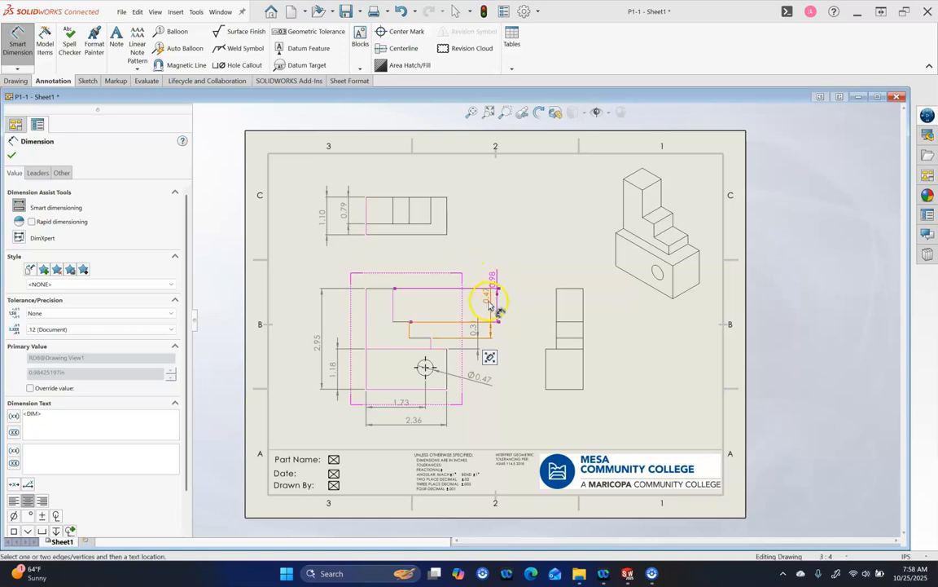
left_click(476, 333)
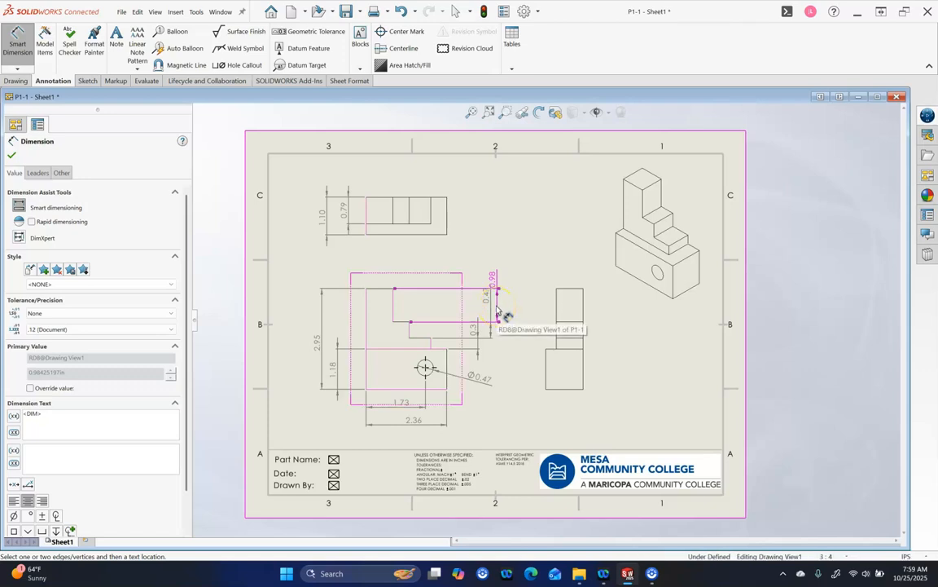
left_click(493, 280)
left_click(506, 309)
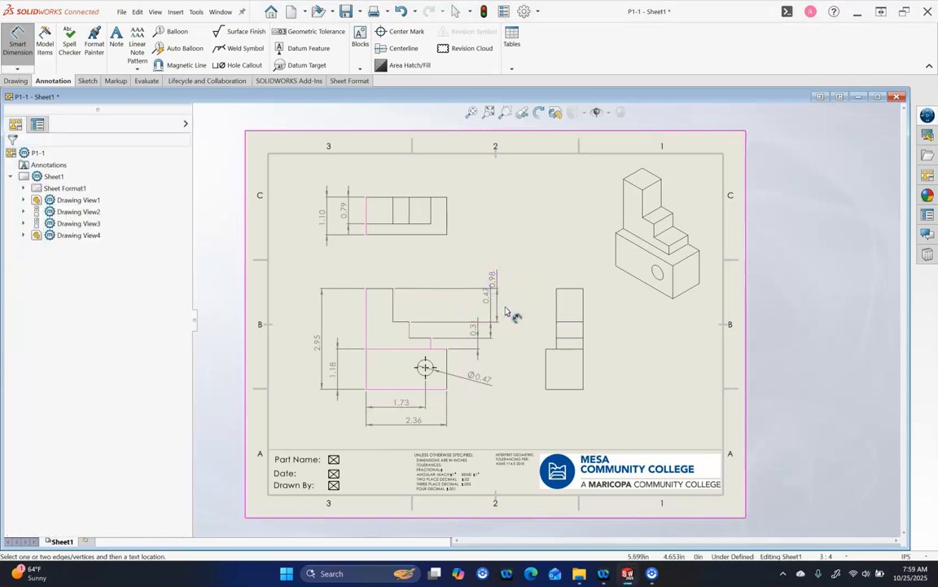
- Delete the three individual riser height dimensions from the front view
left_click(495, 280)
key("Delete")
left_click(487, 299)
key("Delete")
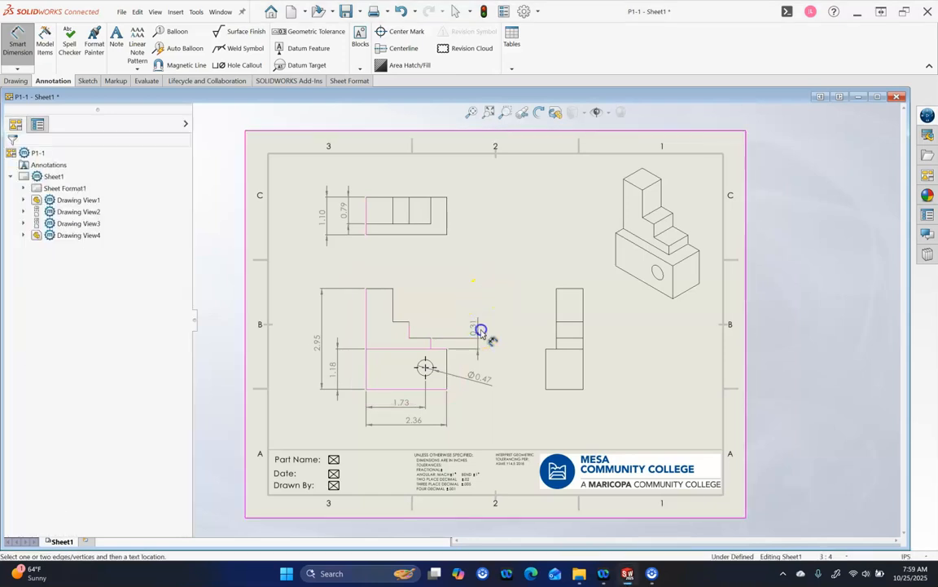
left_click(480, 330)
key("Delete")
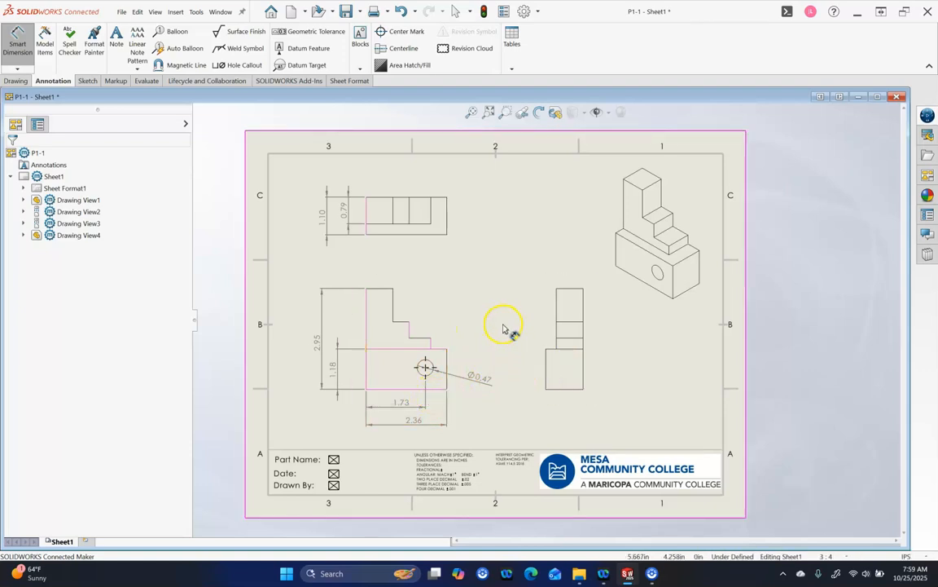
- Leave dimensioning and delete the right-side view from the sheet
key("Escape")
left_click(546, 330)
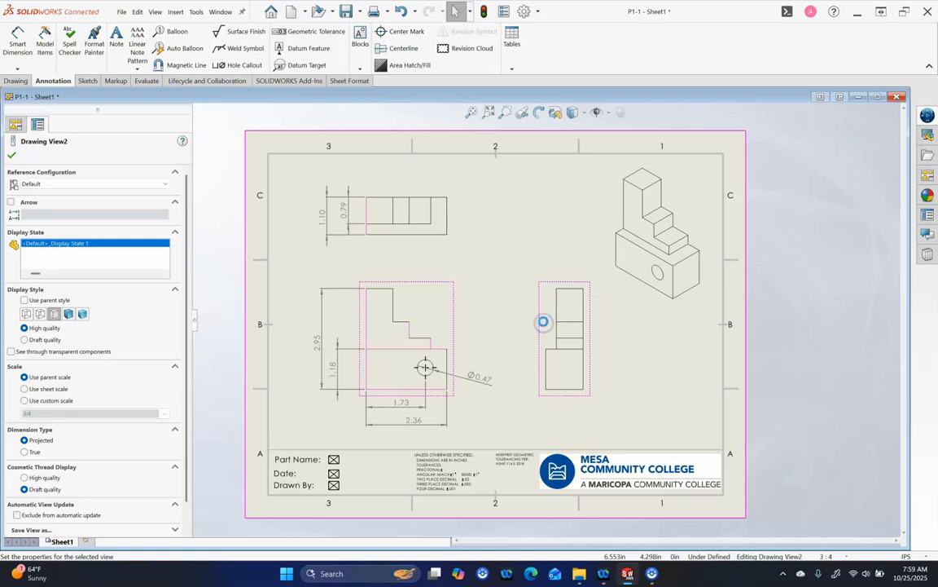
key("Delete")
left_click(538, 243)
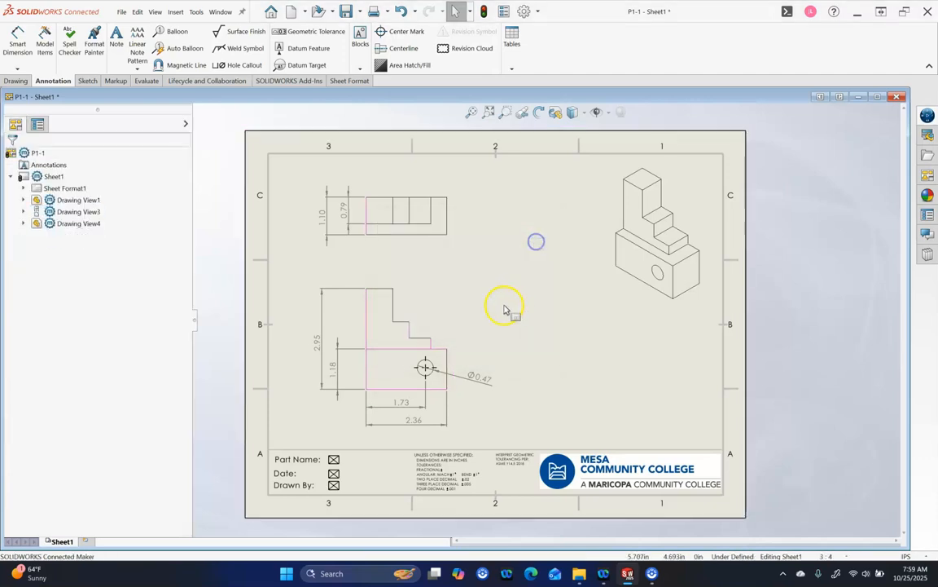
- Move the front view to the right with its aligned top view and adjust the hole diameter dimension's position
mouse_move(455, 315)
left_mouse_down()
mouse_move(480, 324)
mouse_move(499, 317)
left_mouse_up()
mouse_move(528, 372)
left_mouse_down()
mouse_move(531, 391)
mouse_move(538, 378)
left_mouse_up()
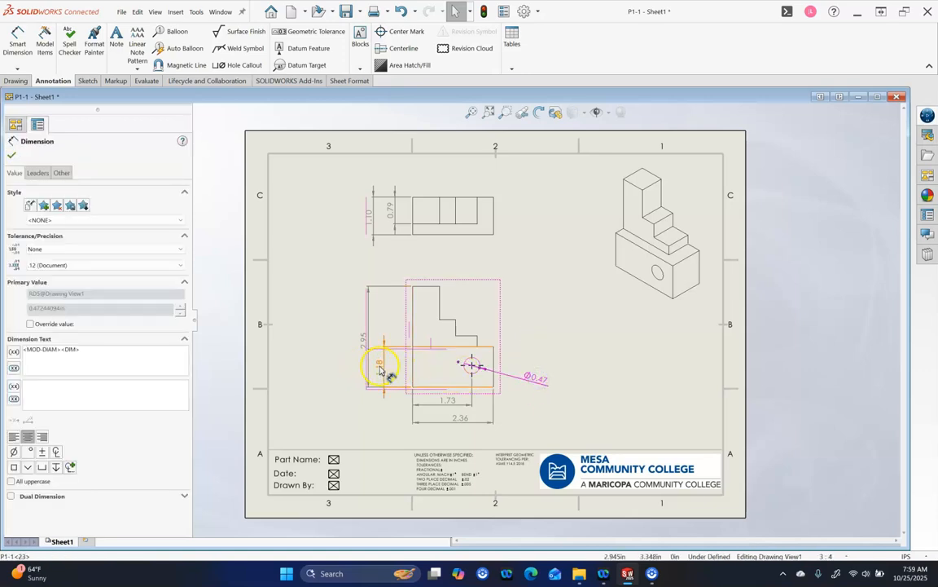
left_click(542, 320)
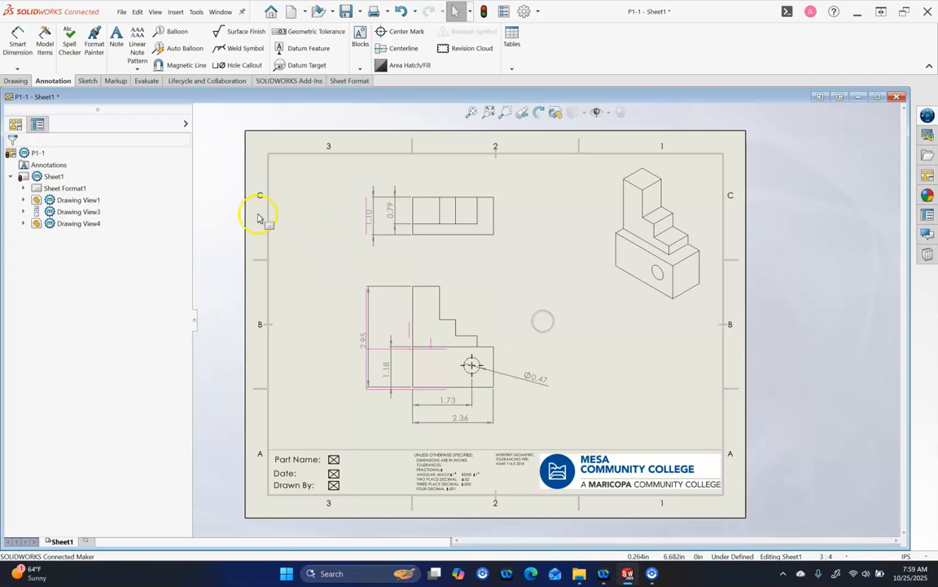
- Dimension the lower and middle step heights from the base's bottom edge, to the right of the front view
left_click(16, 47)
left_click(485, 389)
left_click(465, 335)
left_click(507, 352)
left_click(487, 390)
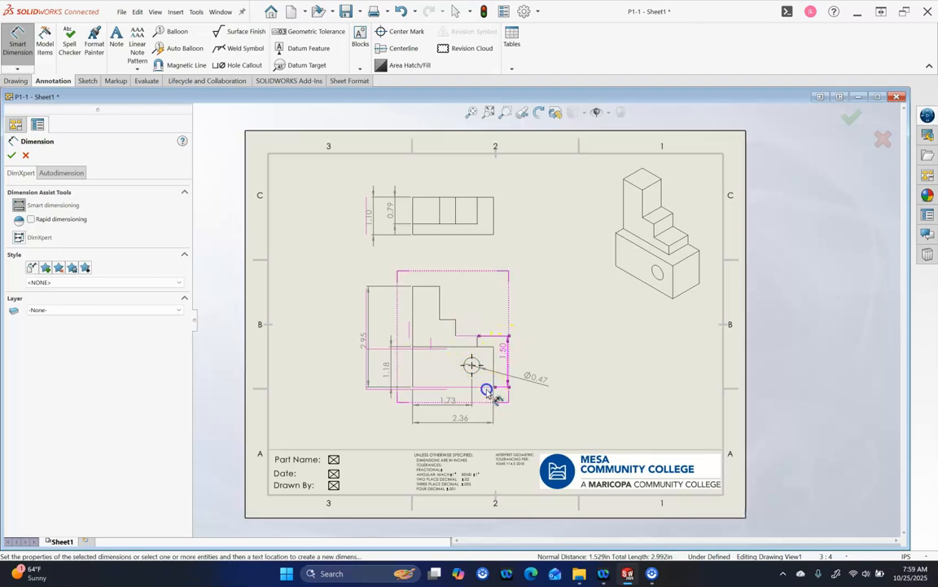
left_click(447, 320)
left_click(522, 344)
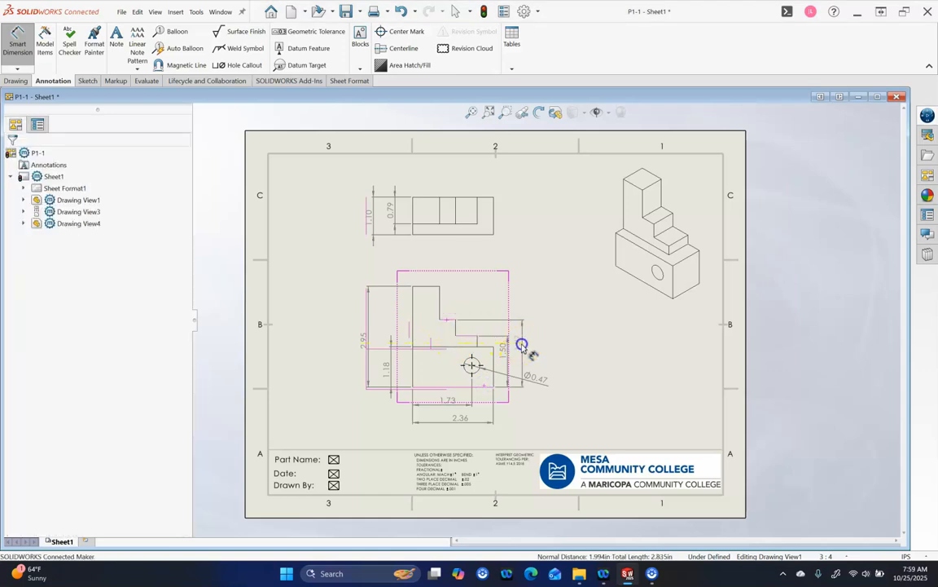
left_click(480, 388)
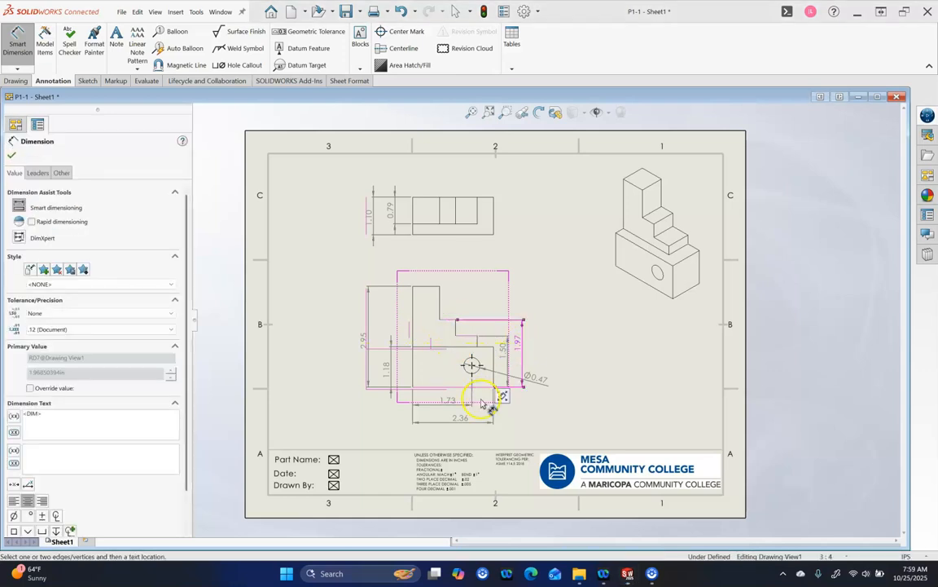
left_click(481, 387)
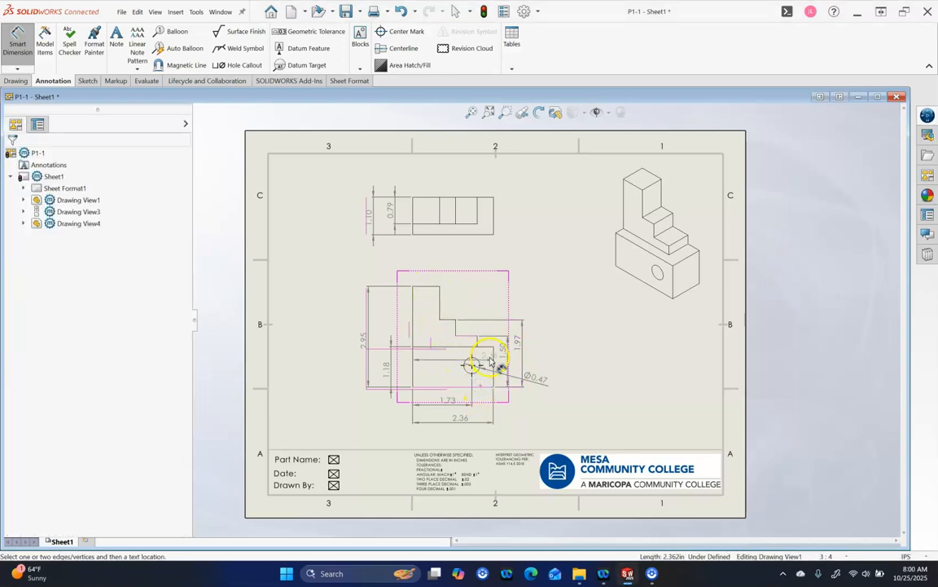
left_click(478, 363)
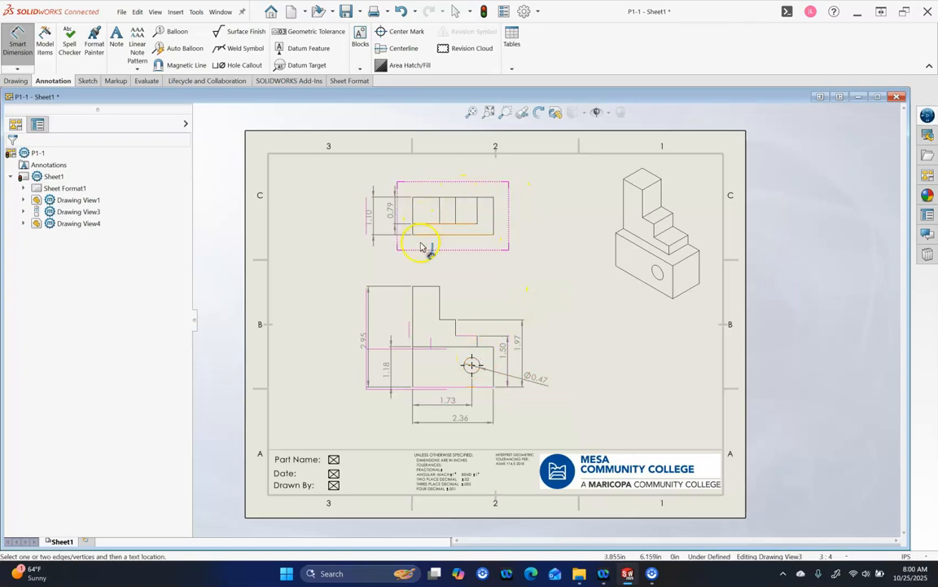
- Dimension the first and second step edges from the part's left edge, stacking both dimensions above the top view
scroll(433, 247, "down", 3)
scroll(518, 195, "down", 4)
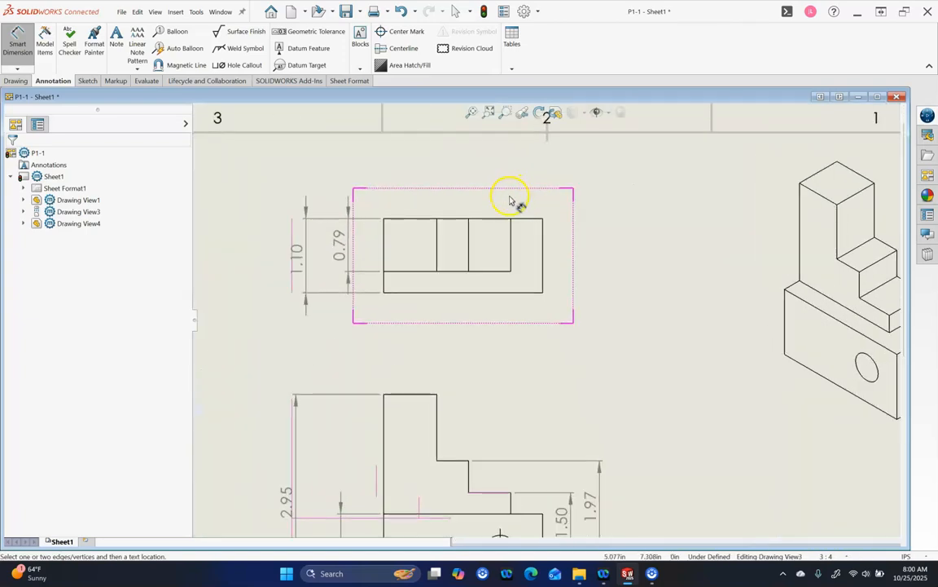
left_click(423, 267)
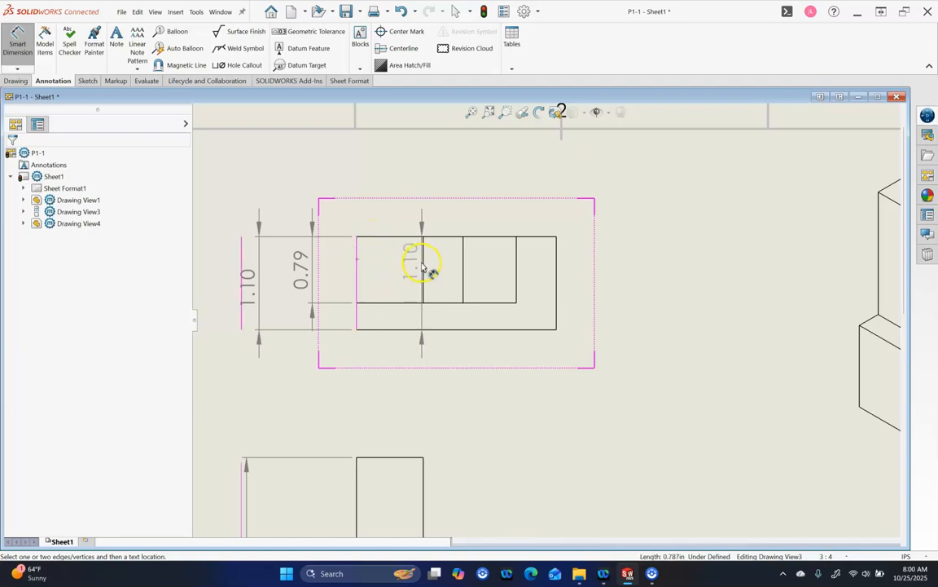
left_click(395, 230)
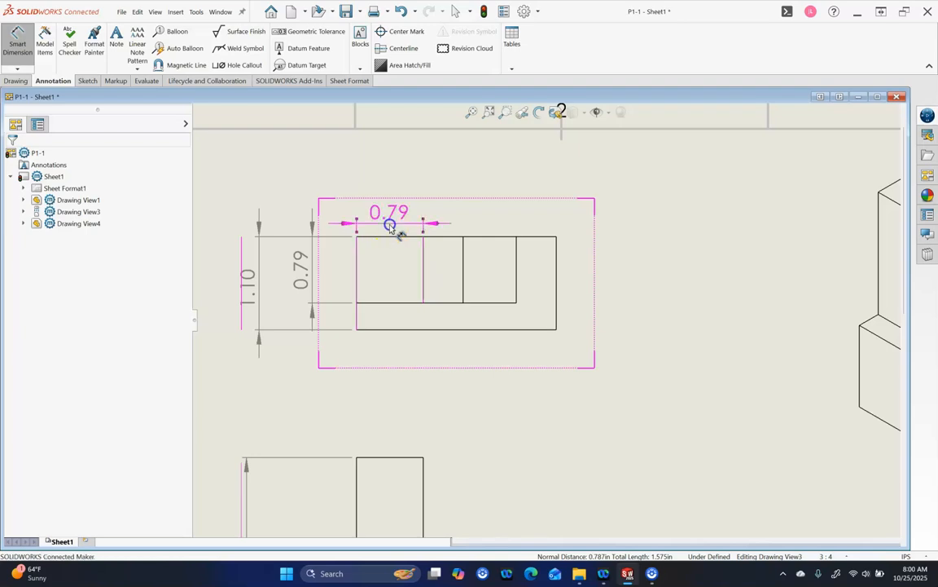
left_click(361, 252)
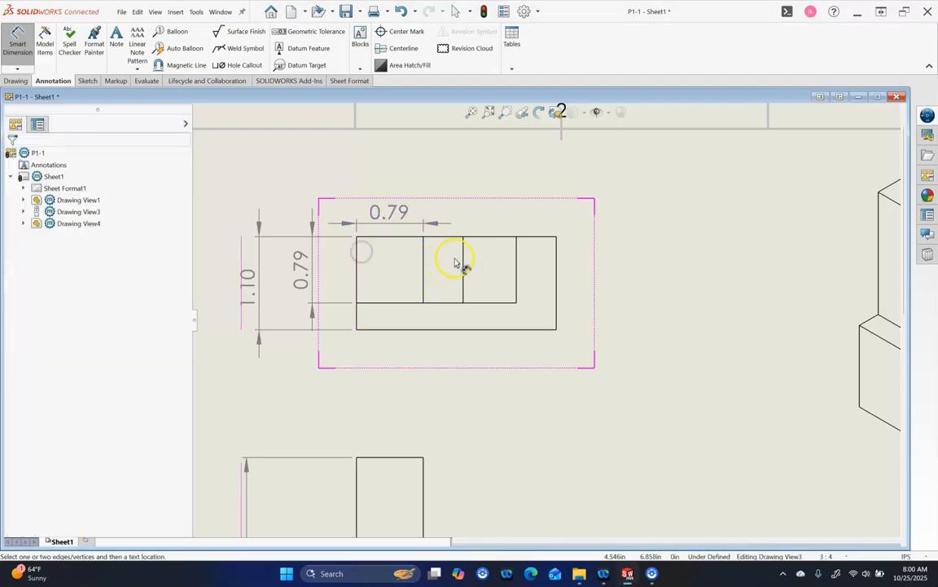
left_click(462, 262)
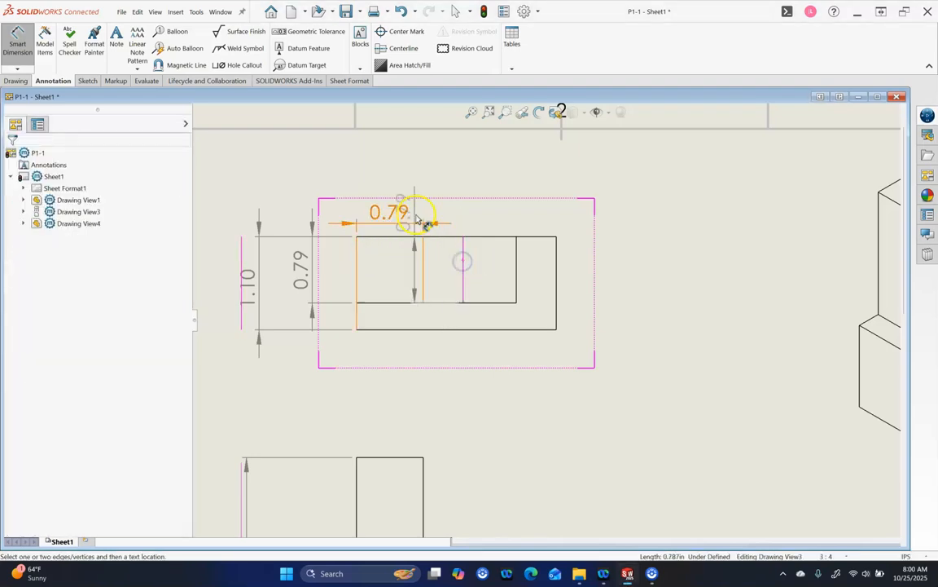
left_click(356, 247)
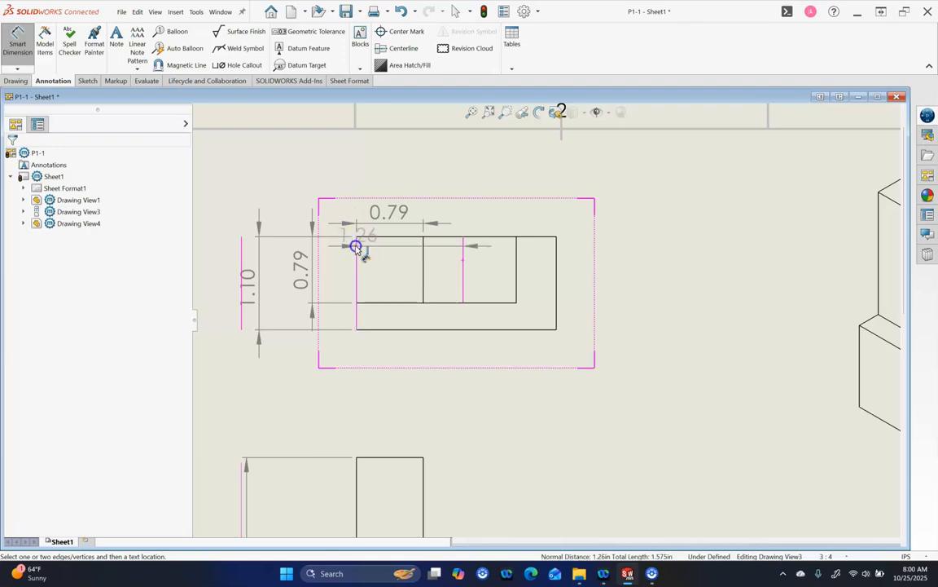
left_click(413, 204)
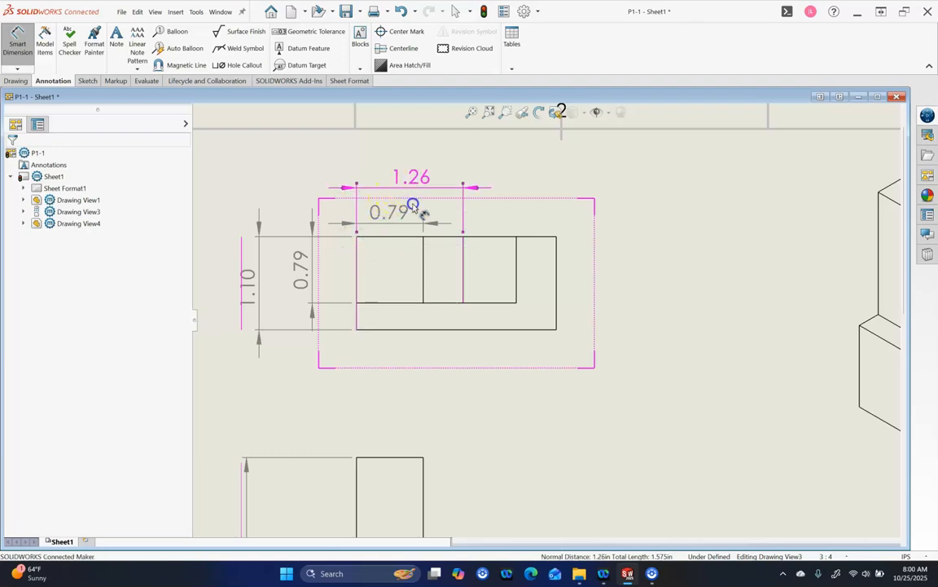
- Dimension the third step edge from the left edge above the other top-view dimensions, and leave dimensioning
left_click(371, 263)
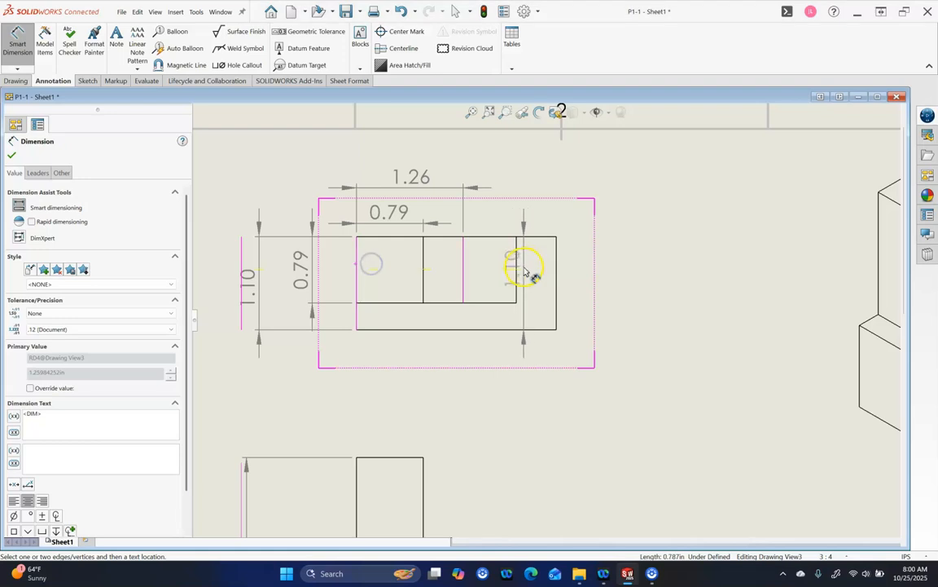
left_click(520, 269)
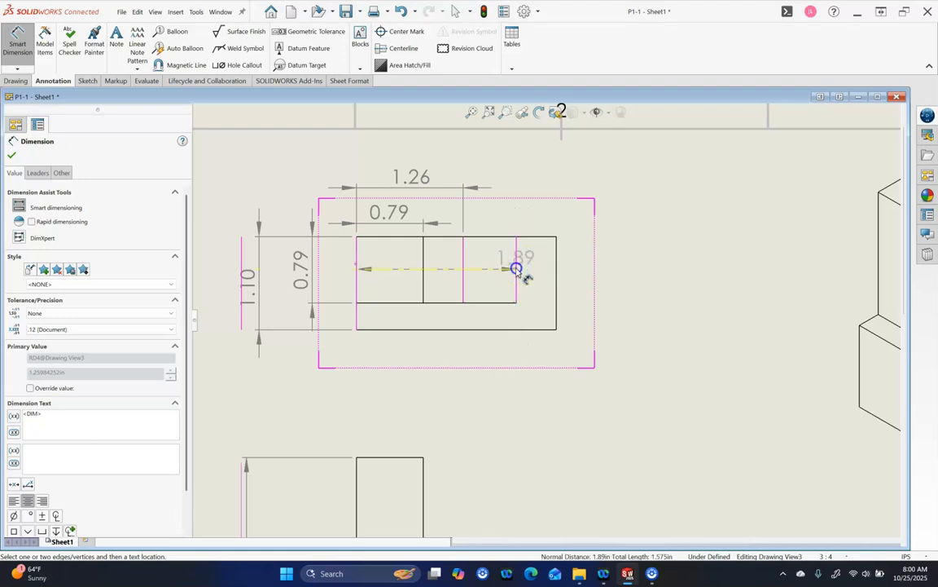
left_click(452, 163)
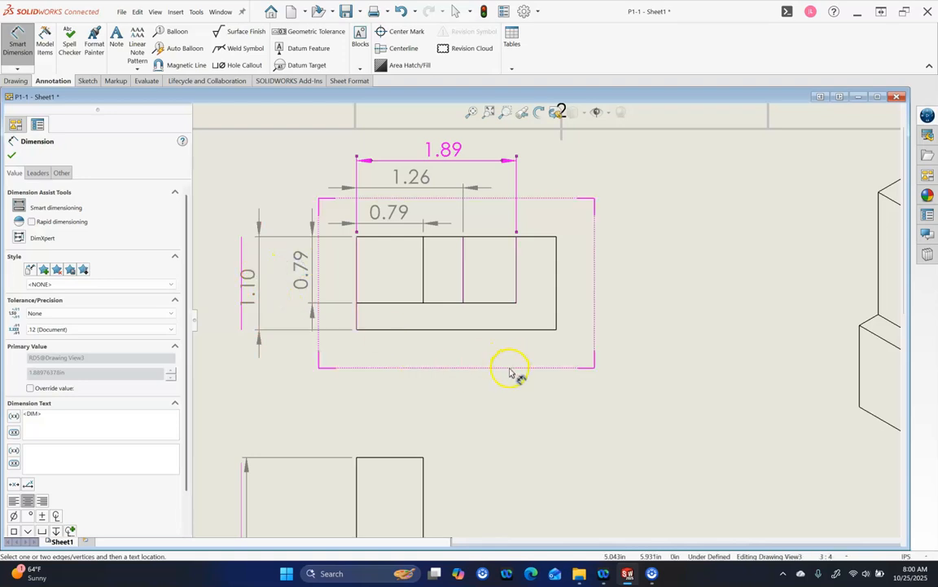
scroll(511, 379, "up", 3)
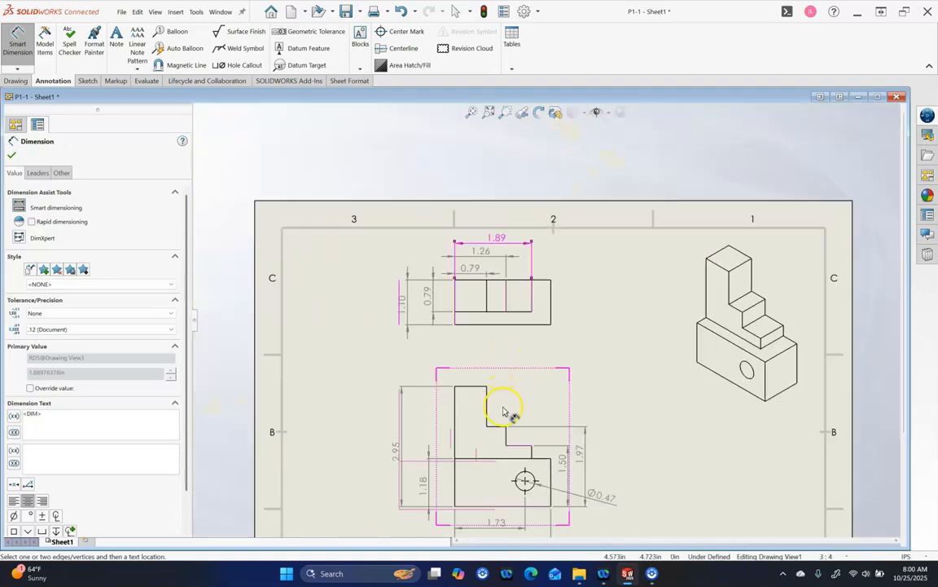
scroll(505, 404, "up", 3)
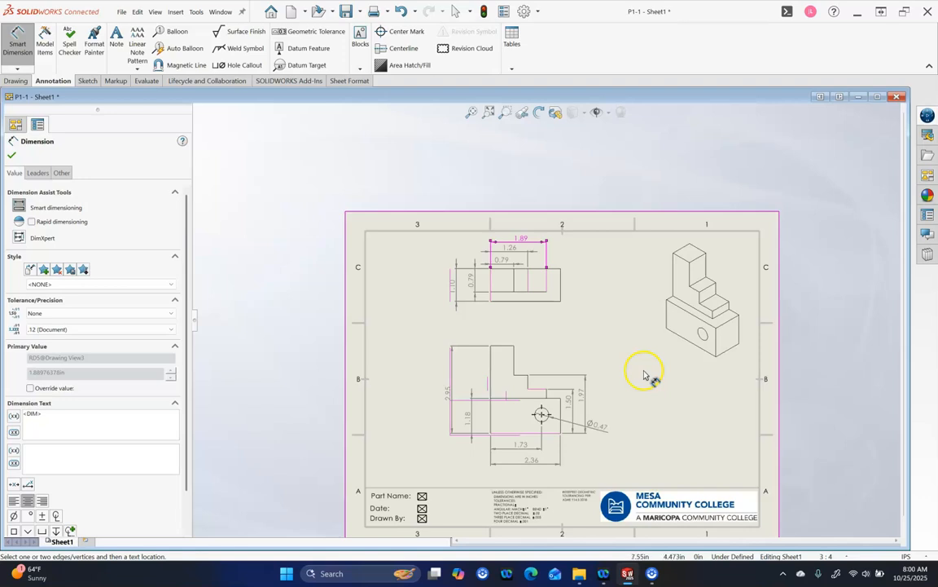
scroll(629, 378, "down", 1)
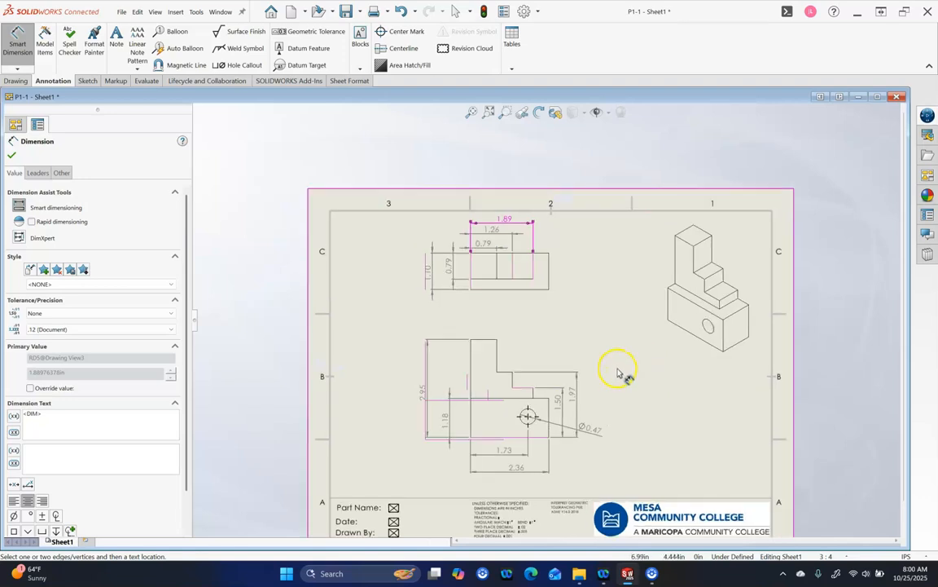
key("Escape")
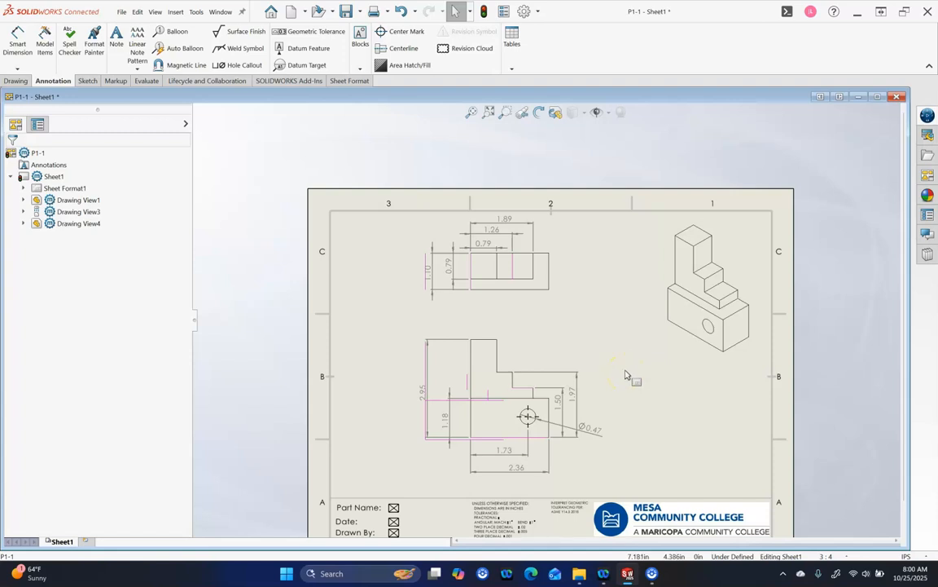
- Rebuild the drawing and move the hole dimension lower, just outside the front view's lower-right corner
left_click(480, 118)
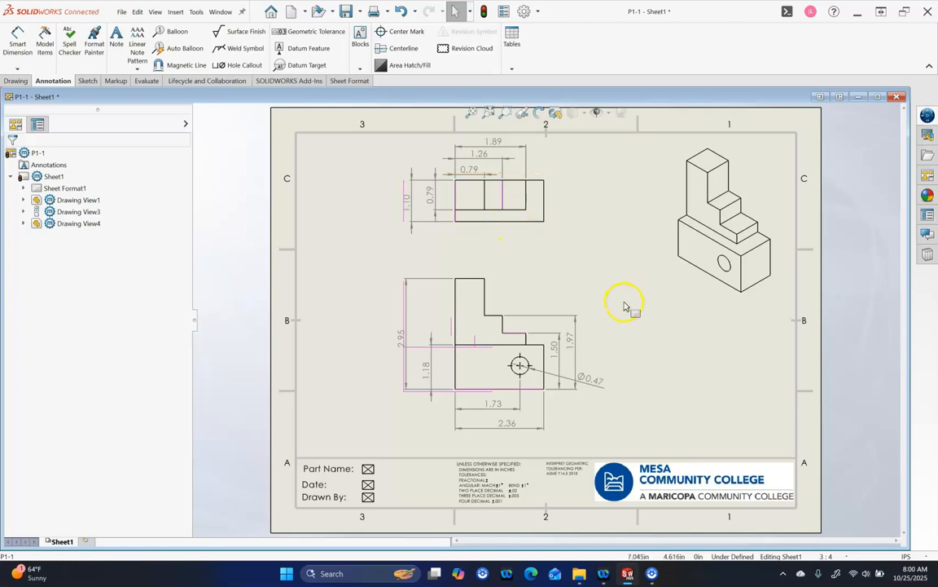
key("ctrl+b")
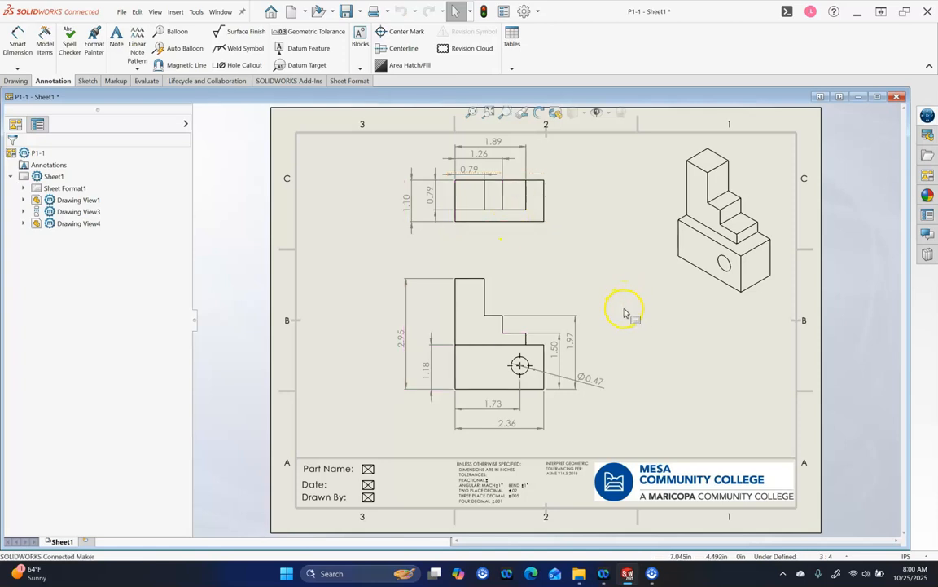
left_click_drag(595, 396, 591, 409)
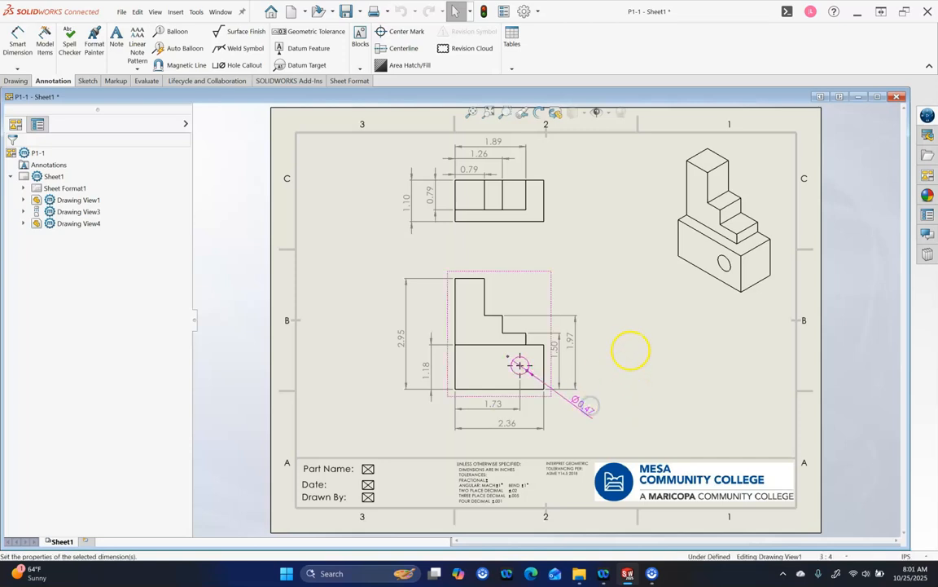
left_click(618, 356)
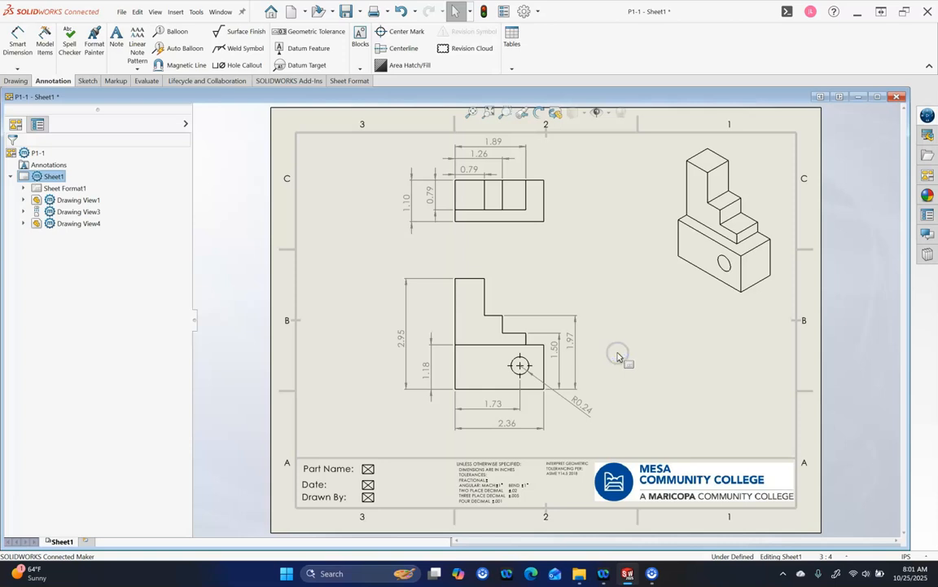
left_click(611, 357)
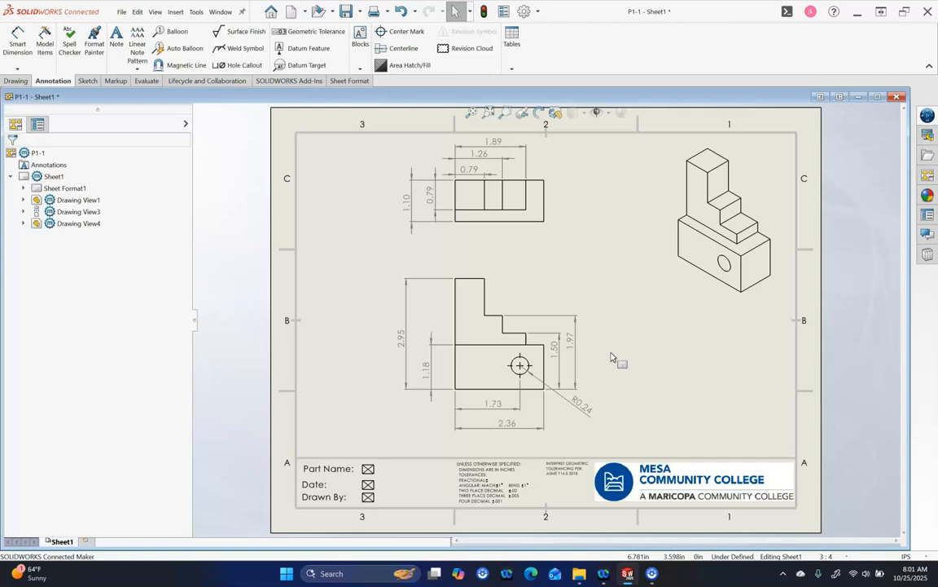
- Move the top view closer to the front view and respace its 1.89 dimension and the 1.50 and 1.97 step heights
left_click_drag(529, 229, 531, 246)
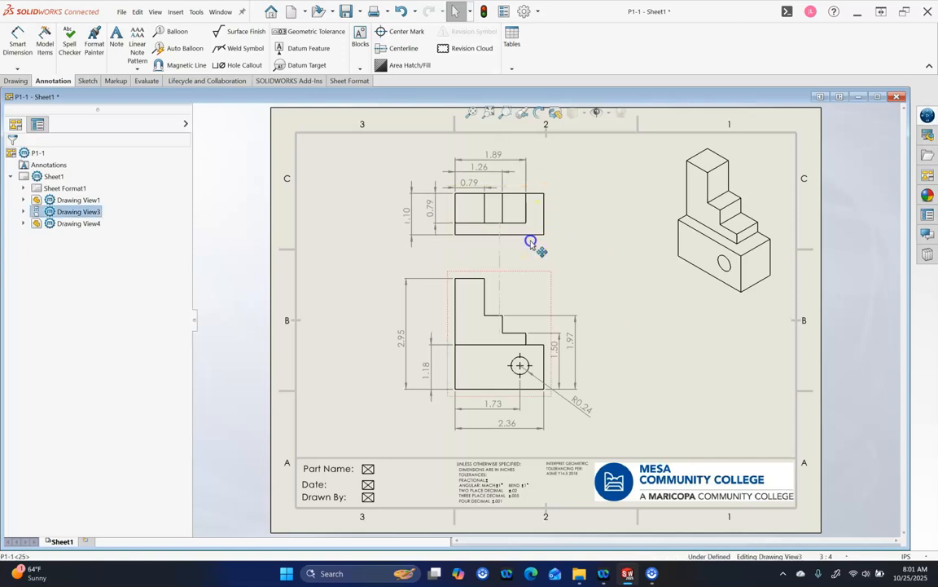
left_click(630, 278)
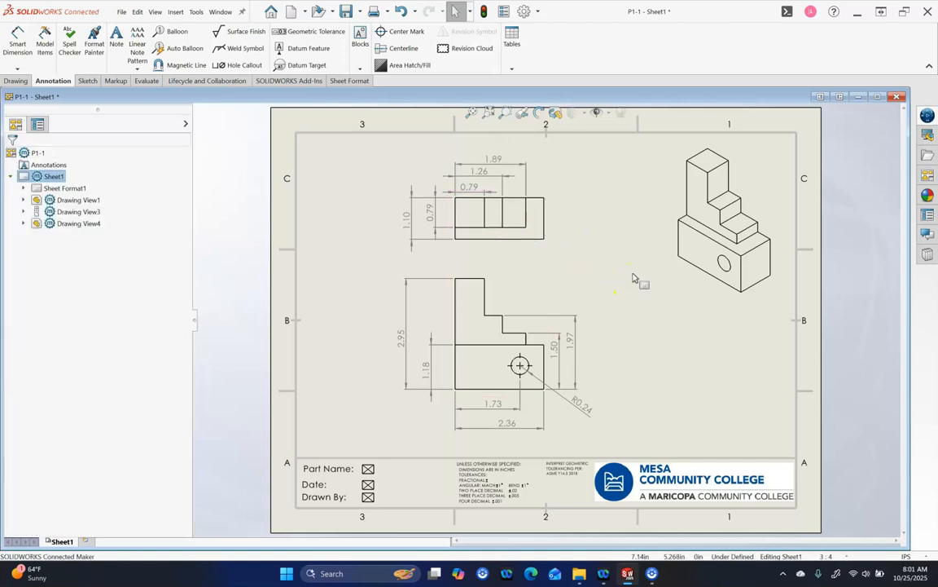
left_click_drag(499, 169, 494, 153)
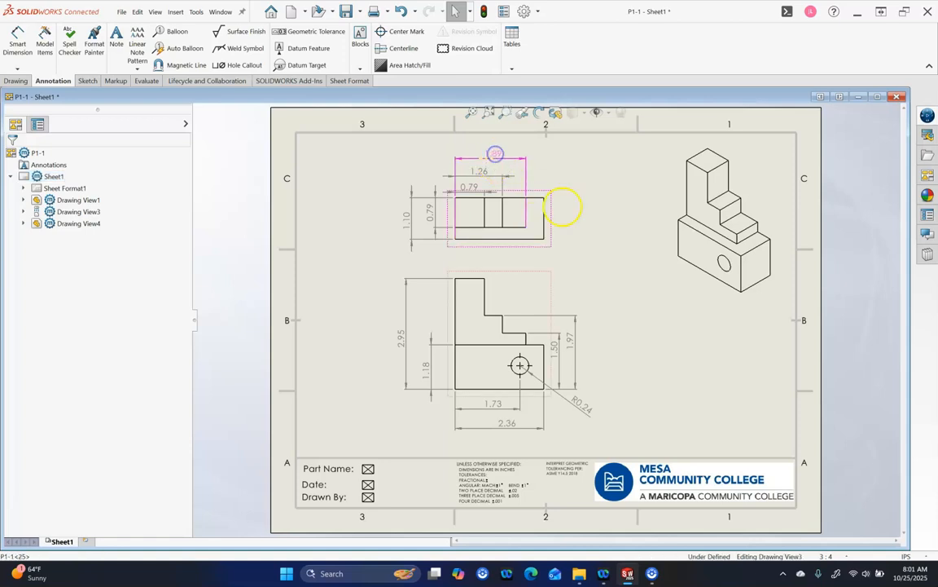
left_click(576, 268)
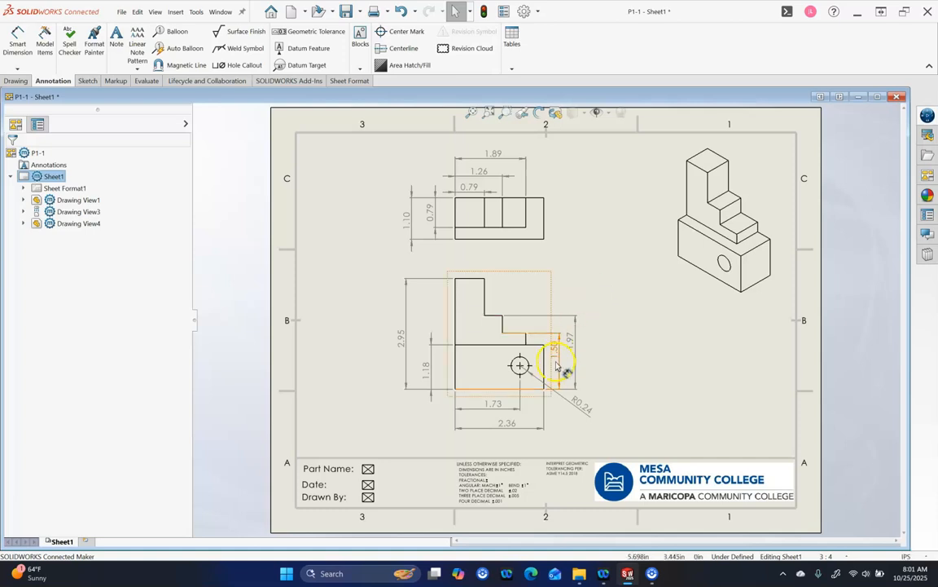
left_click_drag(557, 369, 575, 351)
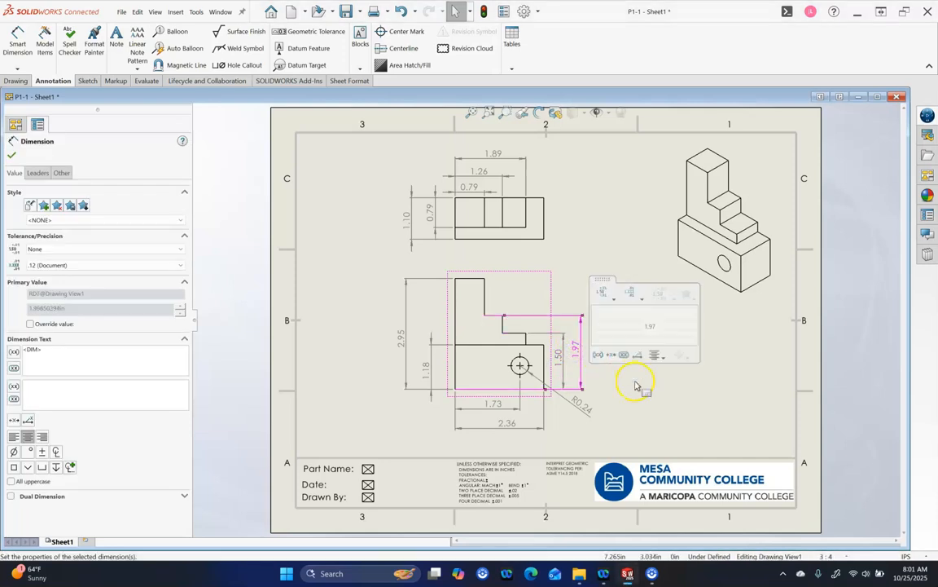
left_click(633, 383)
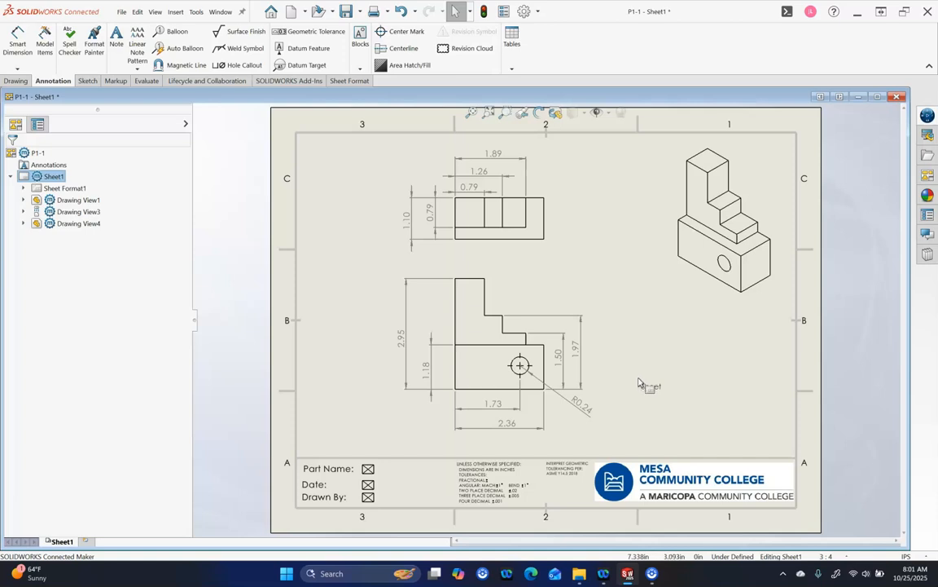
- Fill in the title block with part name Problem 1.1, date 10/25/2025 and the drafter's initials, and accept it
double_click(370, 473)
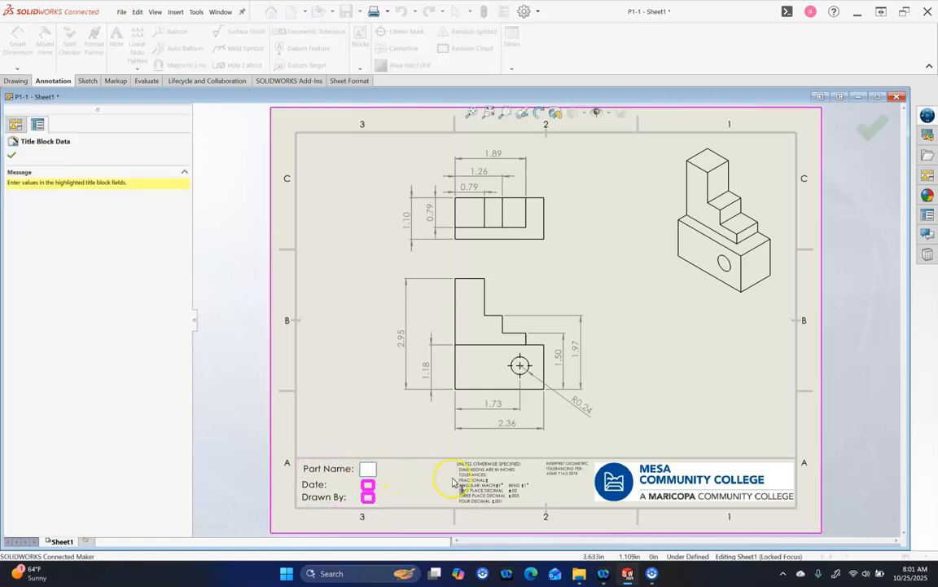
type("Problem 1.1")
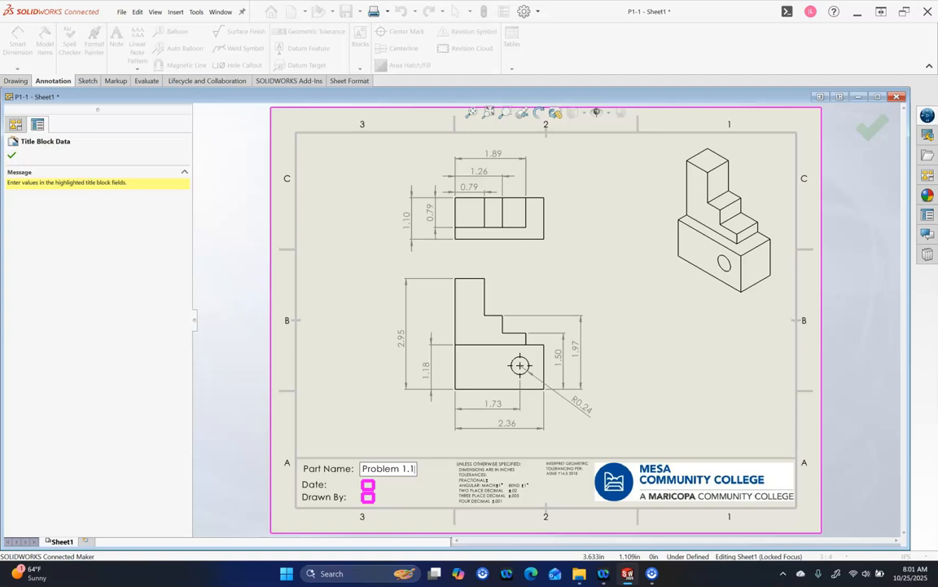
left_click(367, 484)
type("10/2")
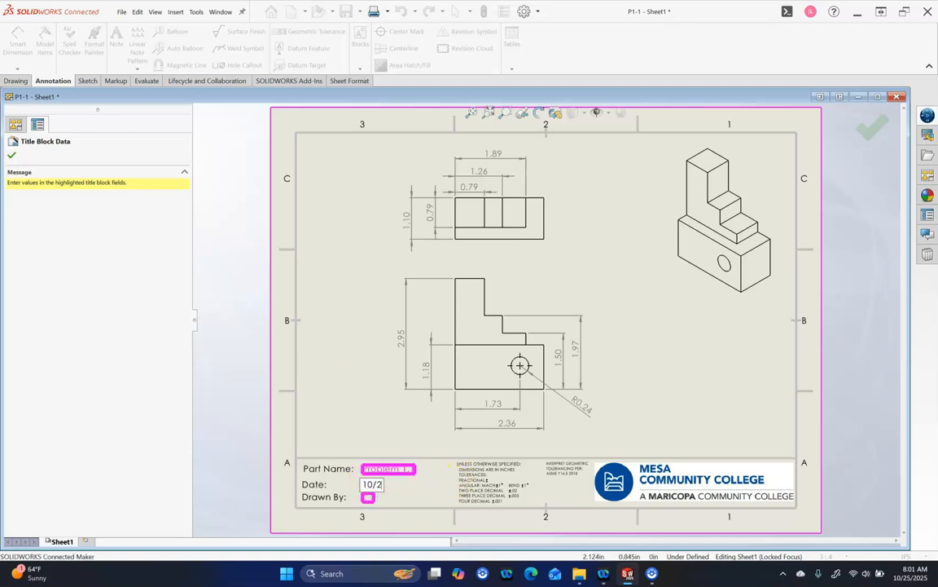
type("5/2025")
left_click(371, 496)
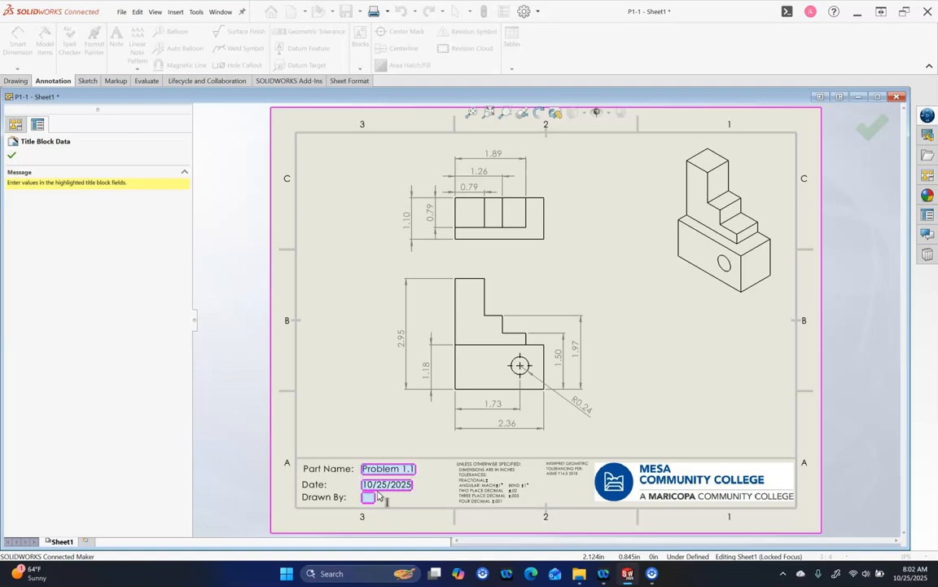
left_click(367, 497)
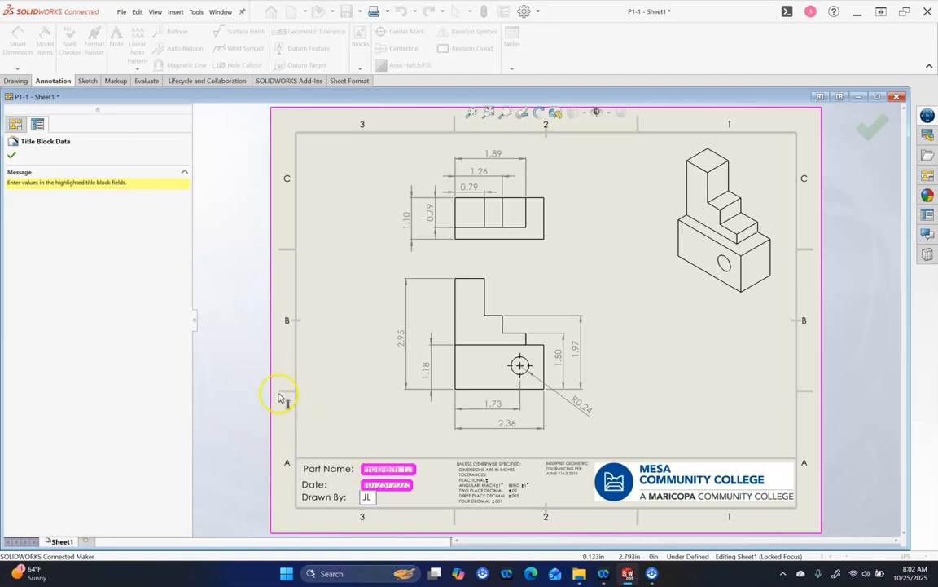
left_click(325, 377)
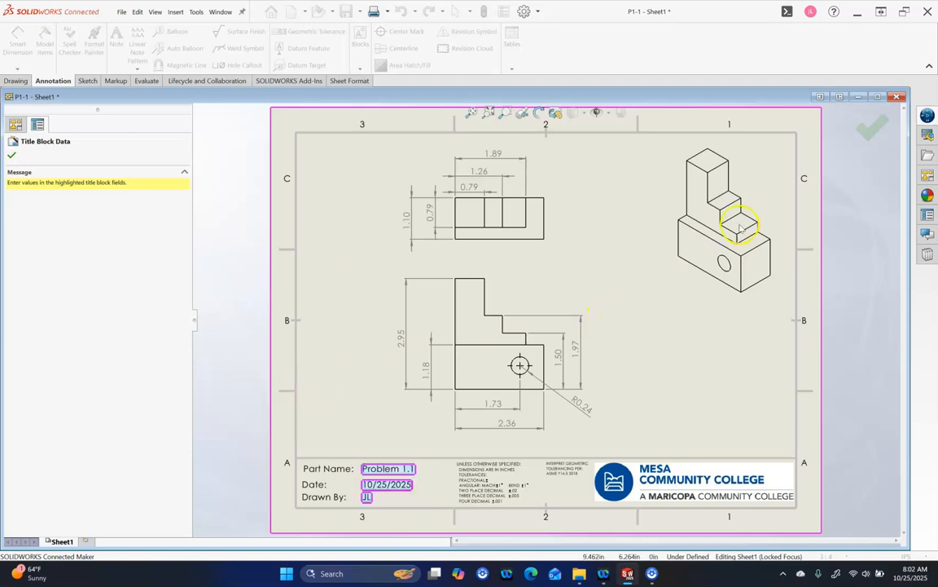
left_click(855, 133)
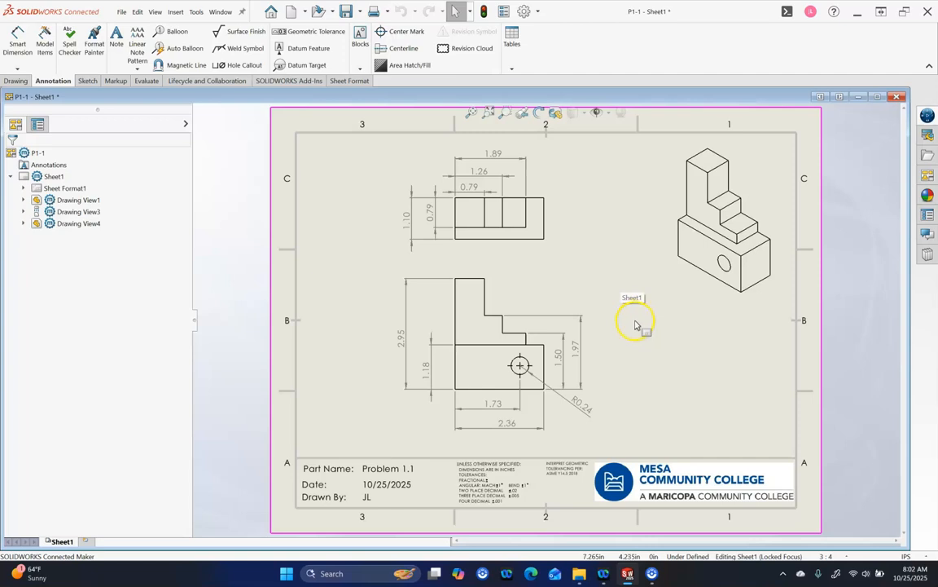
- Start saving the drawing and create a folder named A08 - Drawings inside the CSWA25 folder
left_click(346, 12)
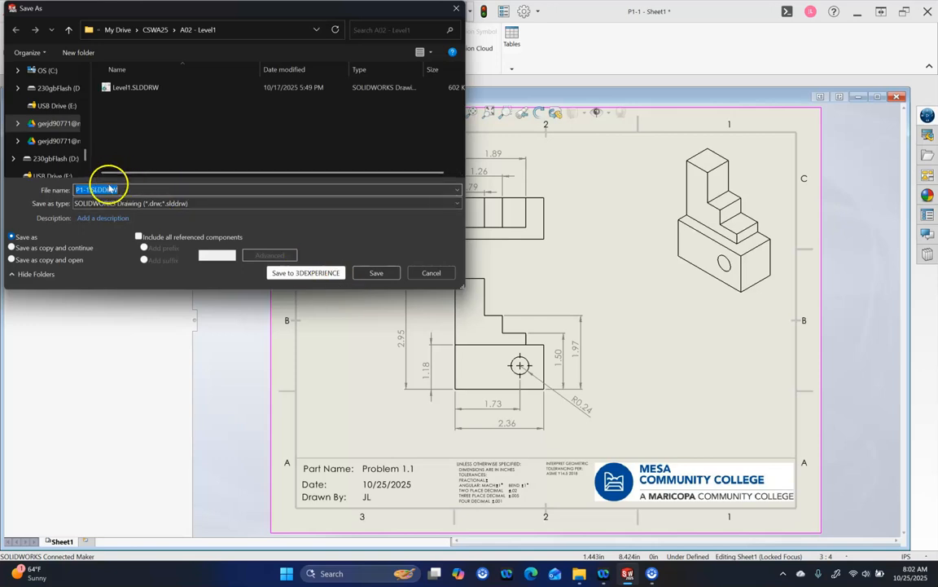
left_click(159, 29)
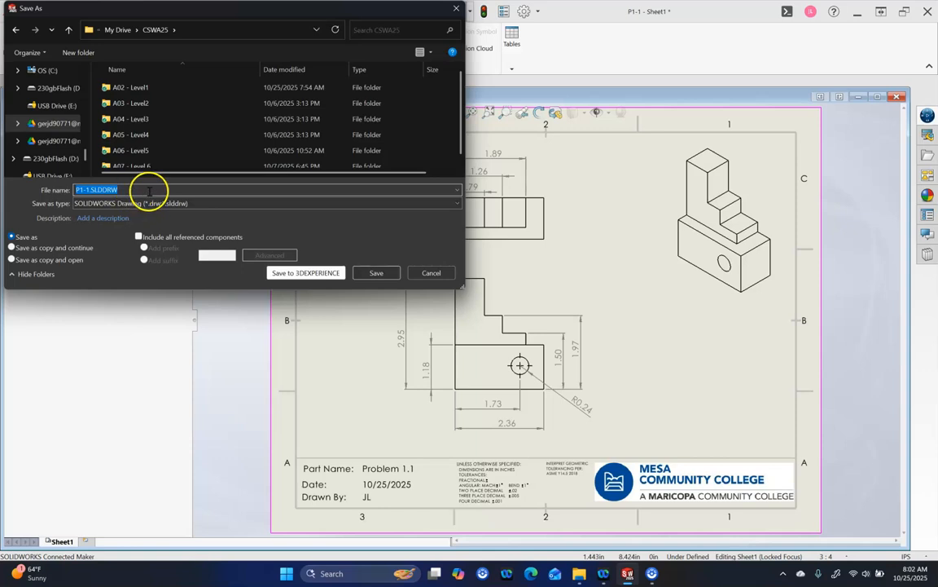
left_click(66, 55)
type("A")
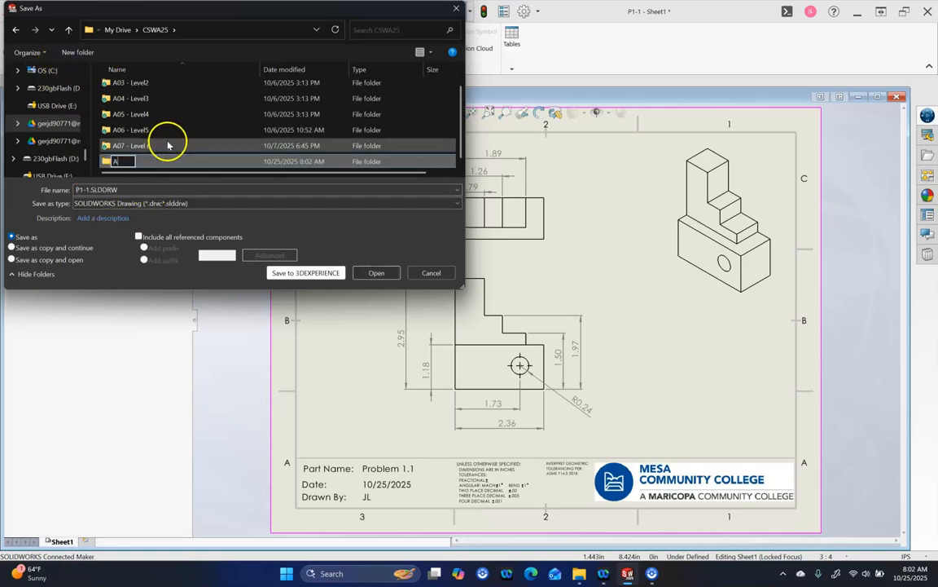
type("08 - Drawings")
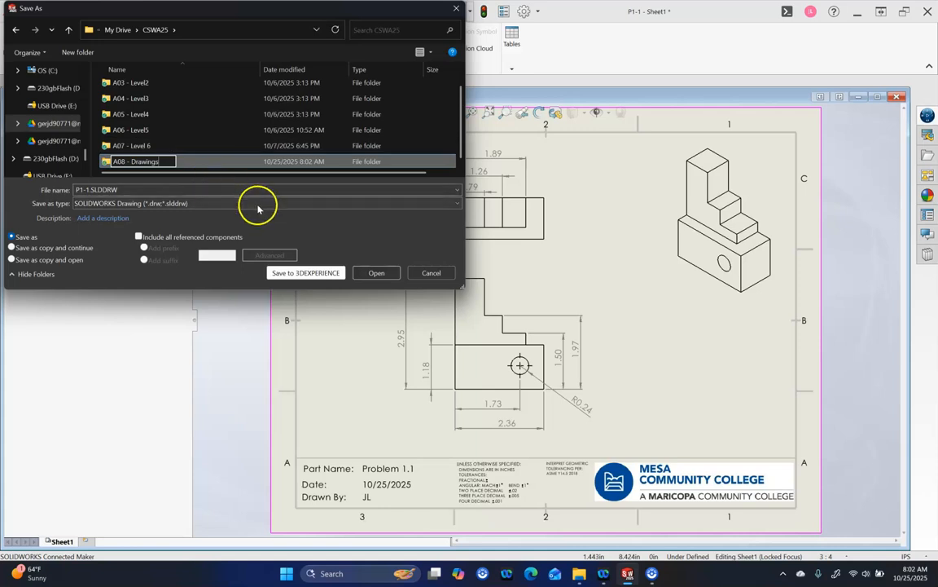
- Save the drawing as P1-1.SLDDRW in the A08 - Drawings folder
left_click(143, 164)
double_click(143, 163)
left_click(105, 186)
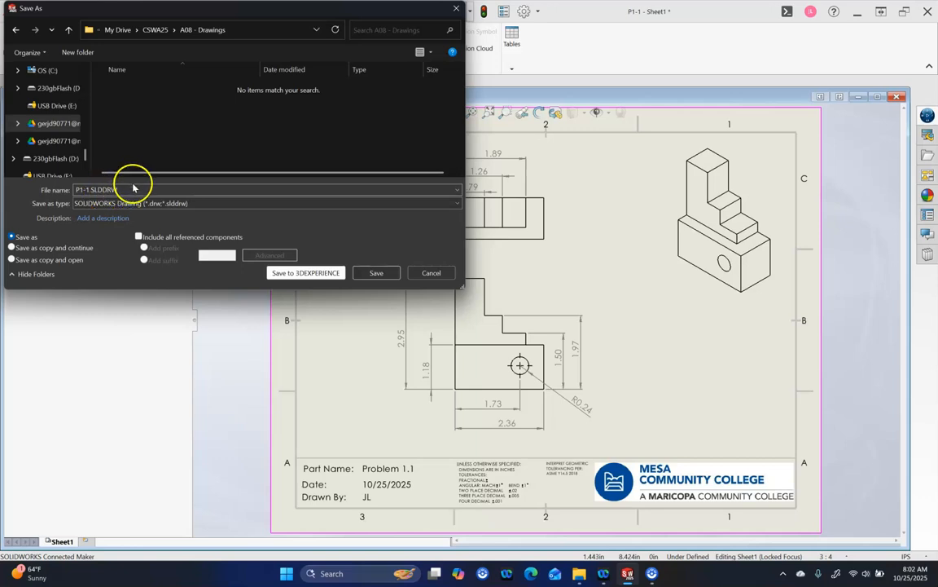
left_click(373, 273)
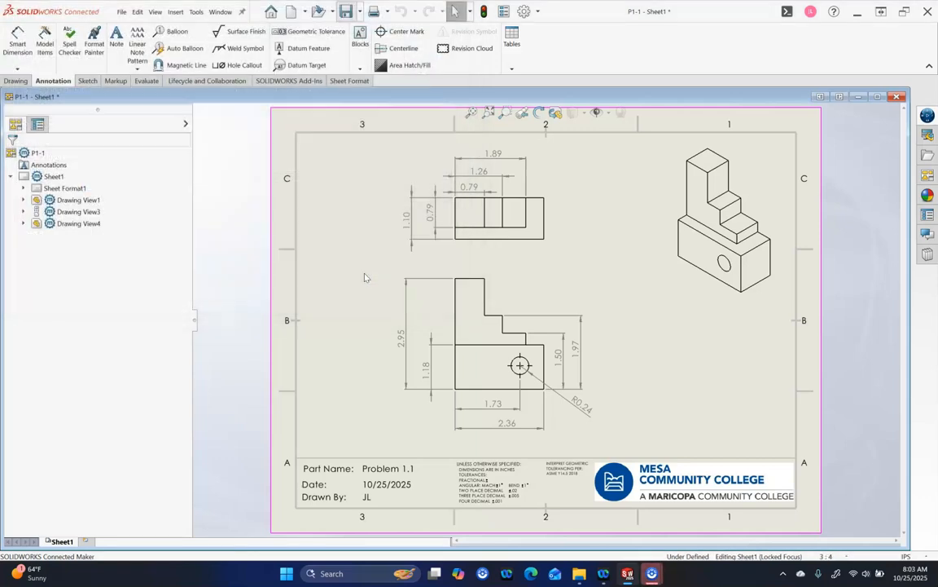